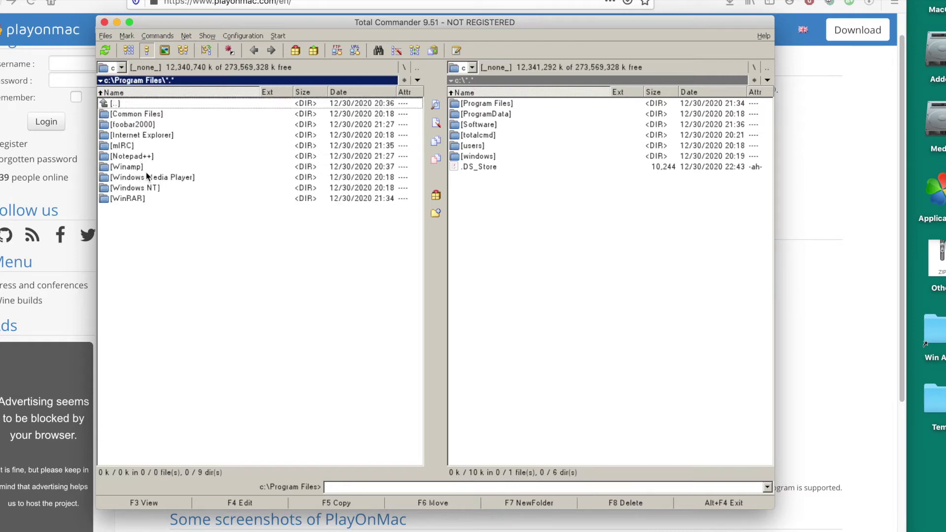
Open the Notepad++ change.log from Total Commander, then rearrange the Notepad++ and Winamp windows
double_click(132, 156)
double_click(105, 227)
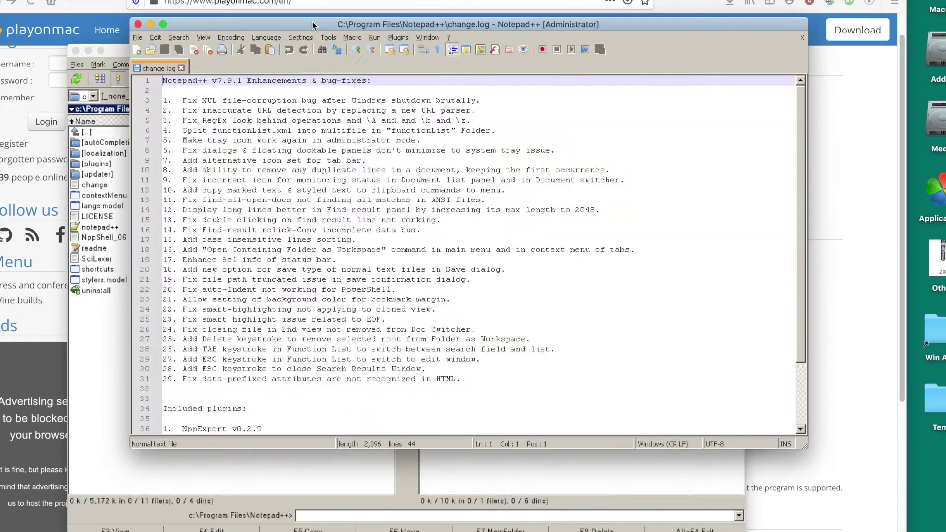
left_click_drag(312, 25, 277, 100)
left_click(321, 51)
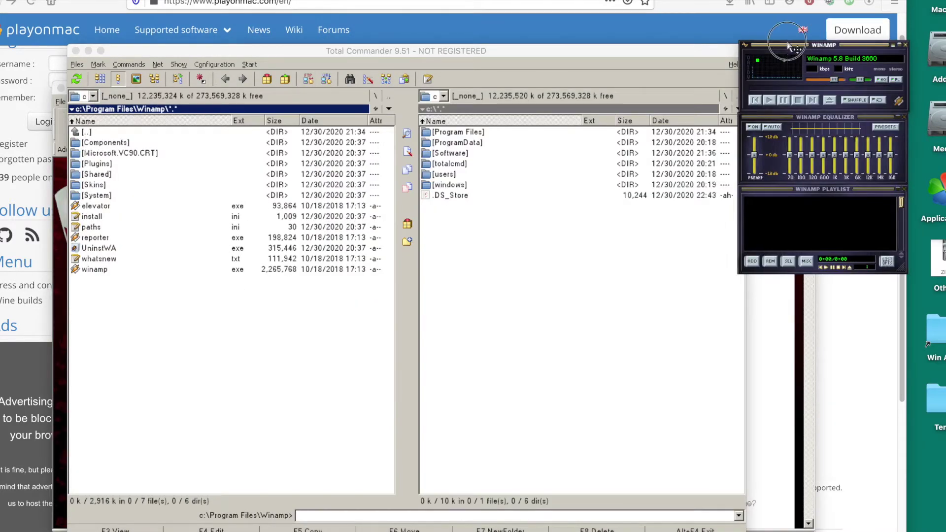
left_click_drag(795, 44, 733, 45)
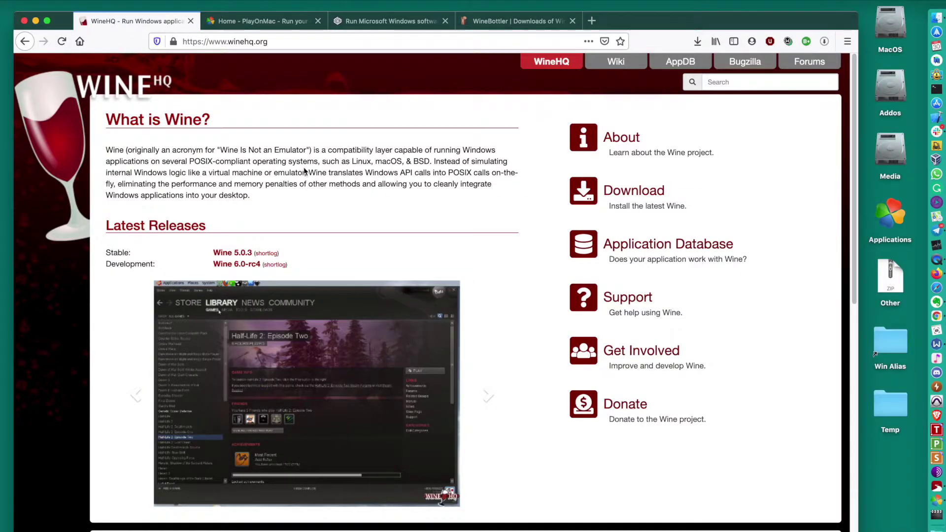
scroll(304, 171, "down", 5)
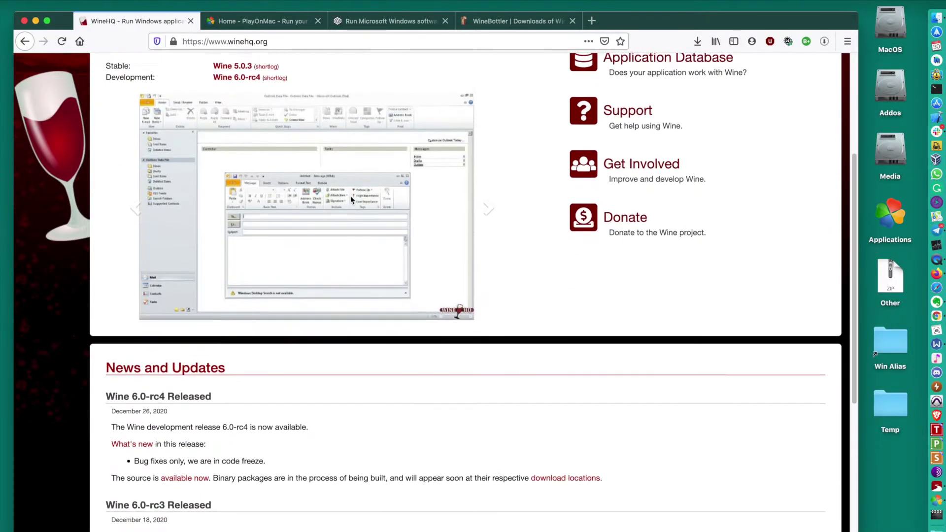
scroll(350, 196, "up", 5)
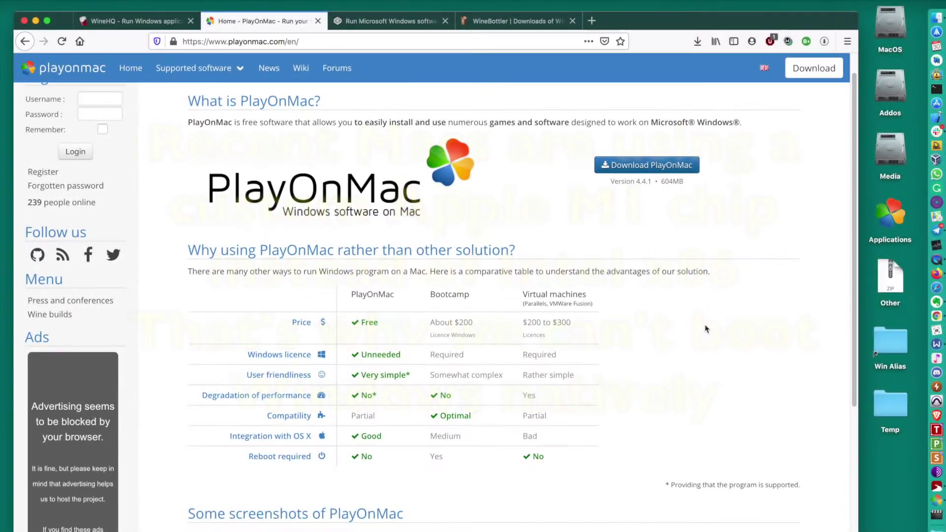
Scroll the PlayOnMac home page down and back up, then switch to the CodeWeavers CrossOver page
scroll(705, 328, "down", 1)
scroll(705, 329, "up", 1)
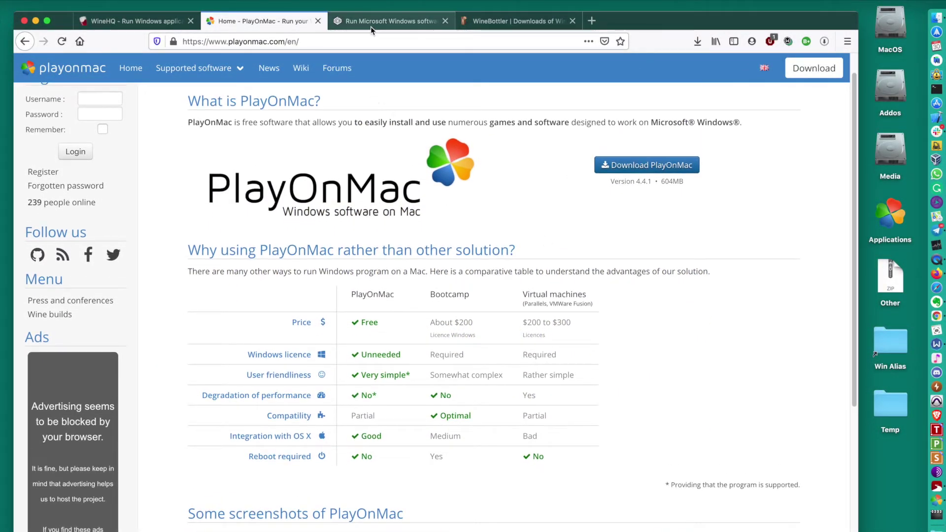
left_click(392, 21)
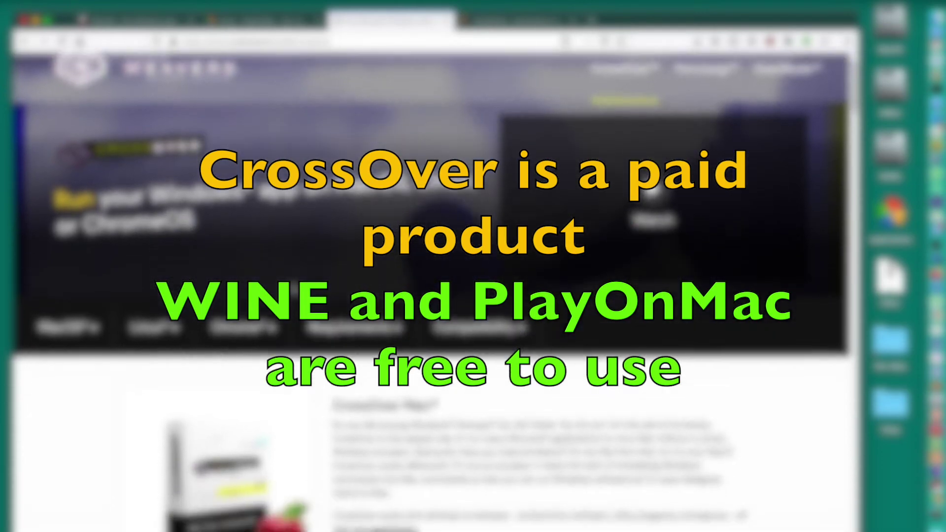
Scroll the CrossOver page down to its Mac system requirements, then return to the PlayOnMac home page
scroll(280, 250, "down", 20)
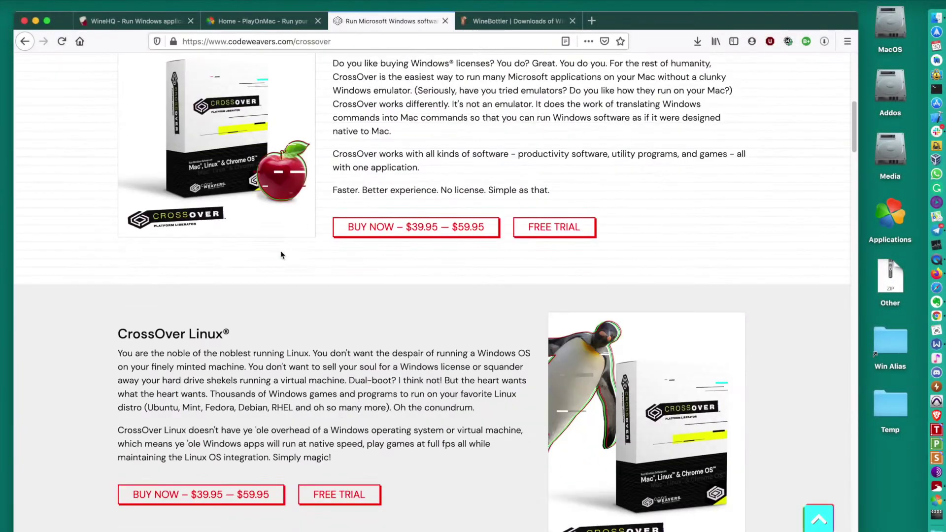
scroll(280, 252, "down", 20)
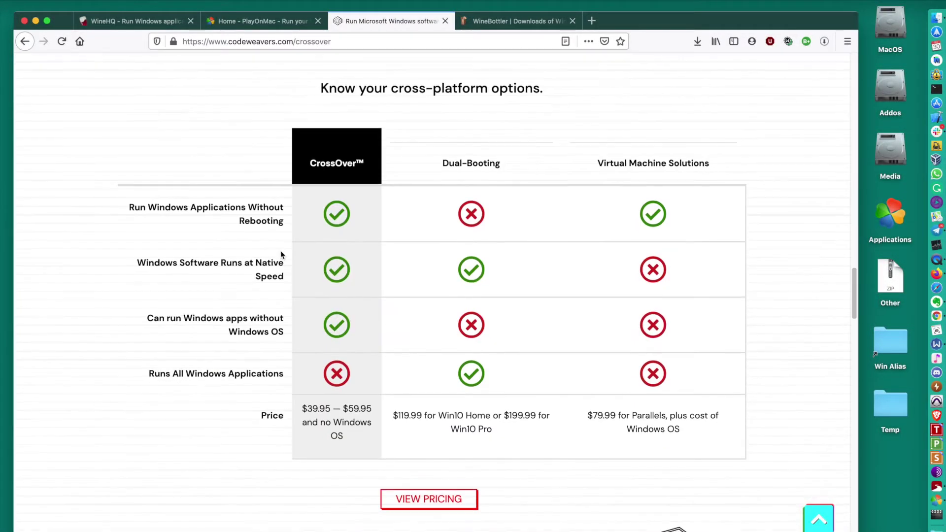
scroll(281, 251, "down", 10)
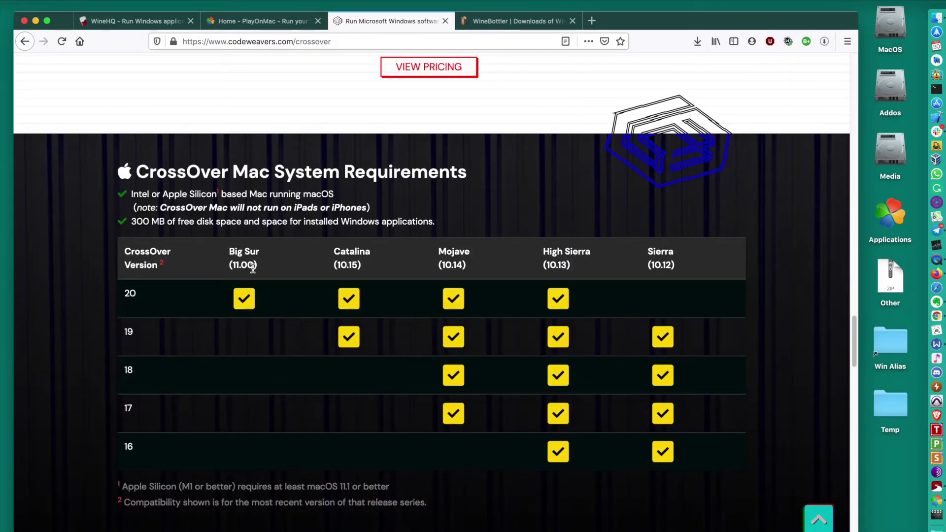
left_click(245, 22)
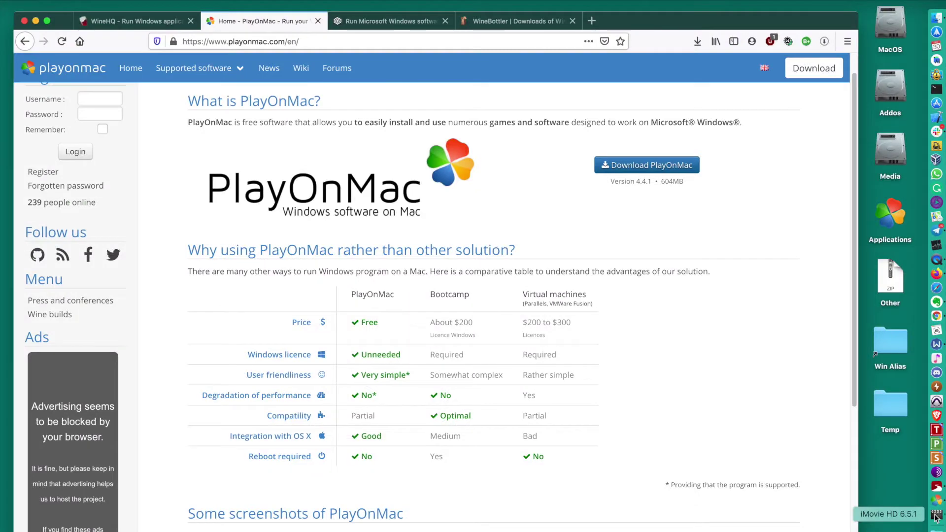
Launch iMovie HD, check its About window showing version 6.5.1, then quit it
left_click(897, 323)
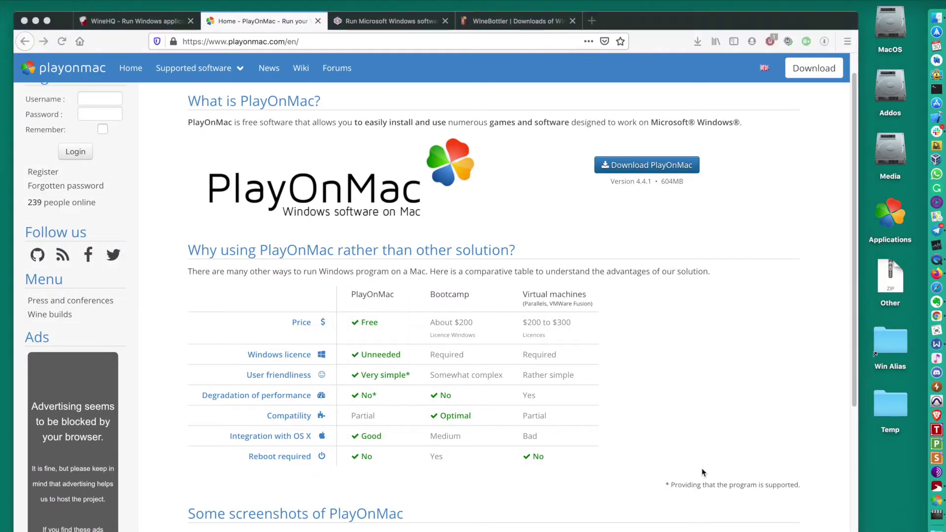
left_click(61, 6)
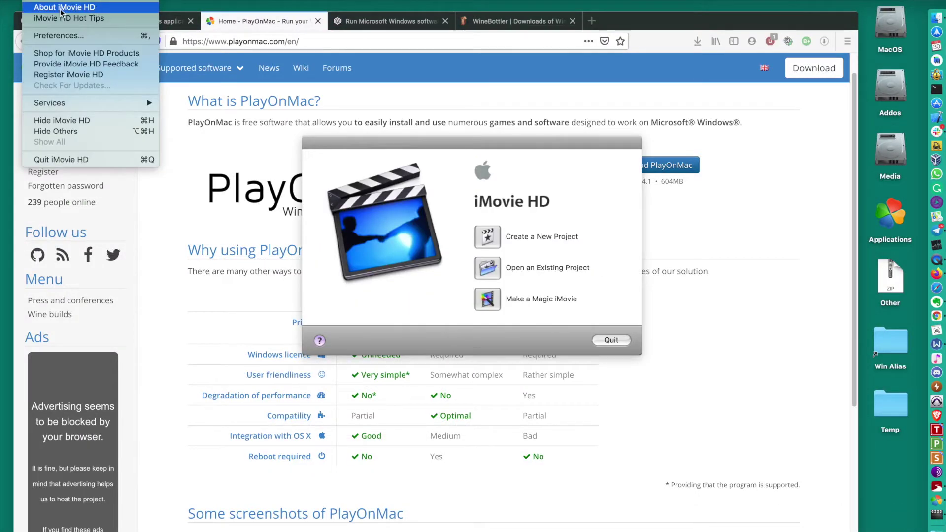
left_click(61, 8)
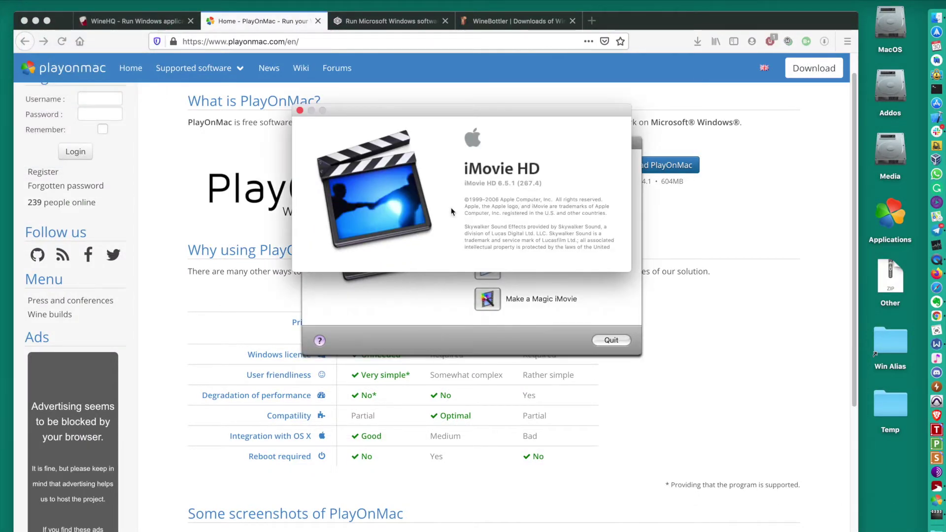
left_click(300, 111)
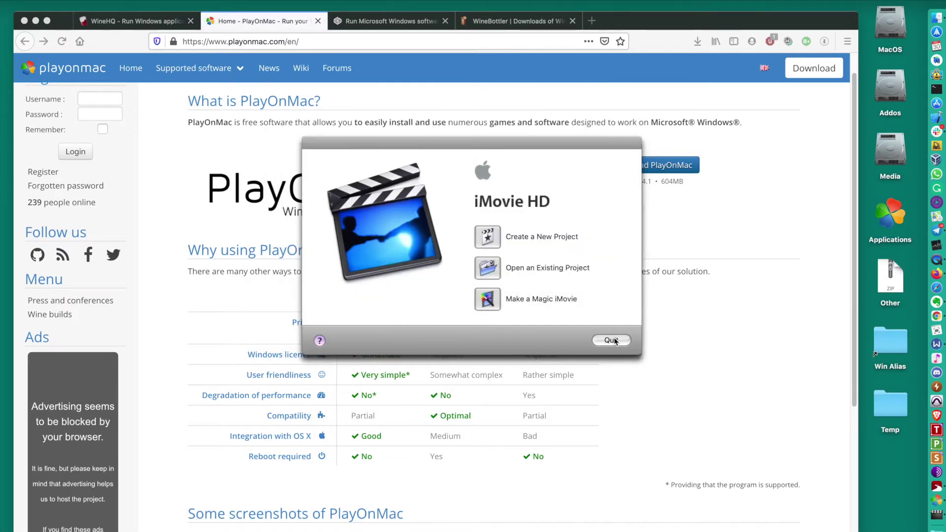
left_click(611, 340)
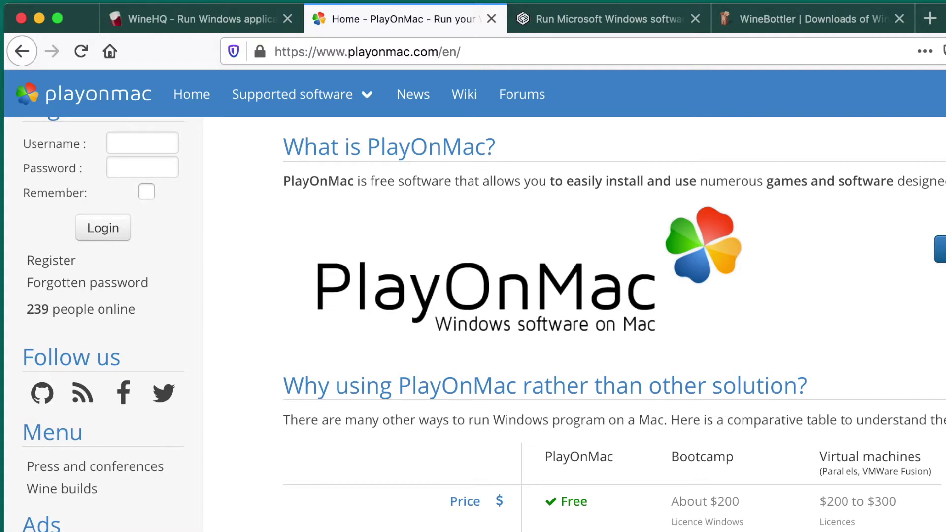
Move from the CodeWeavers CrossOver page on to the WineHQ home page
left_click(554, 21)
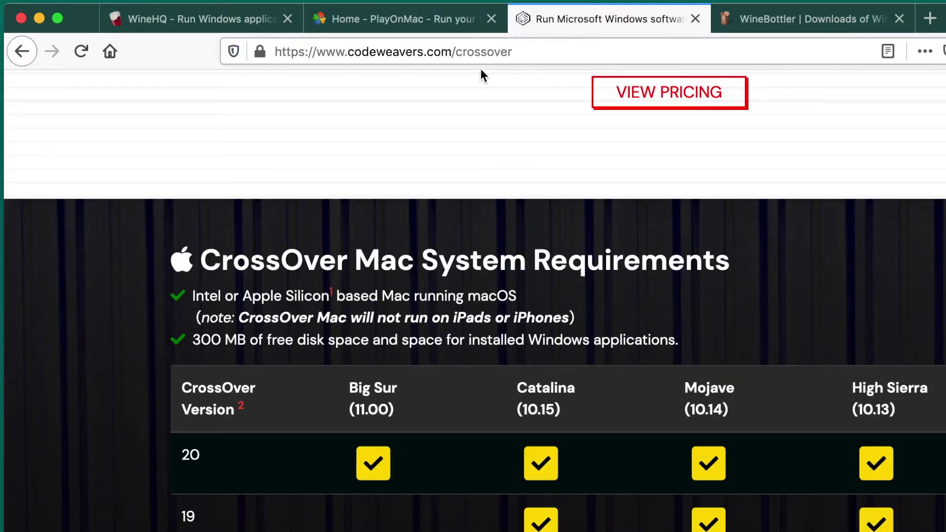
left_click(275, 25)
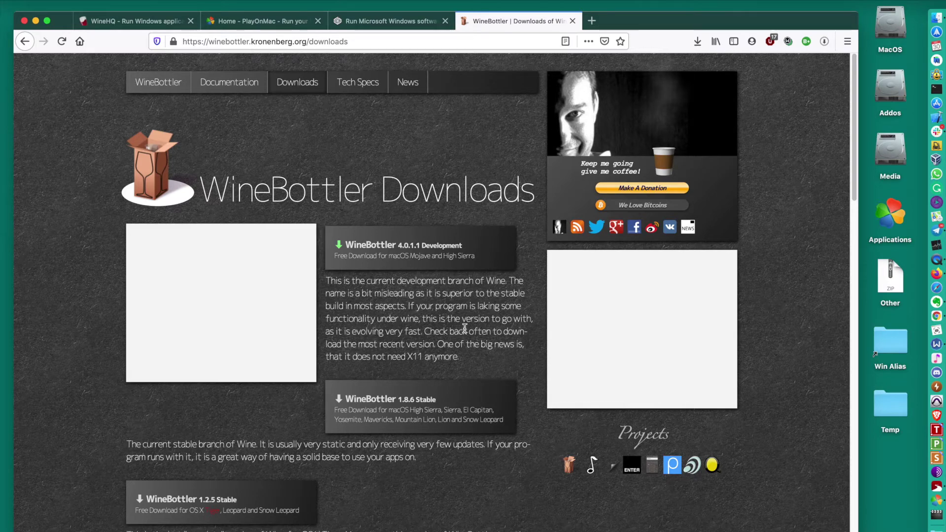
Scroll through the WineBottler download buttons and back up, then return to the PlayOnMac home page
scroll(465, 328, "down", 3)
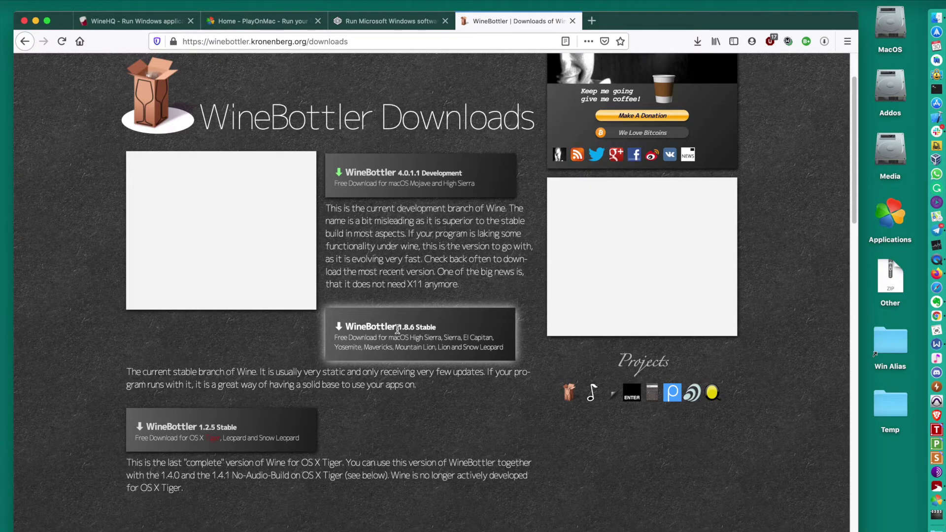
scroll(439, 377, "down", 1)
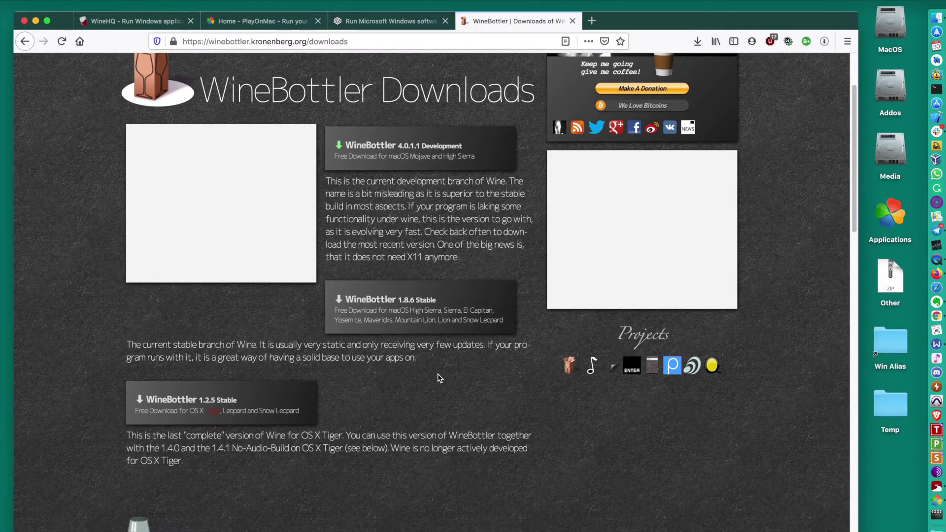
scroll(440, 378, "down", 3)
scroll(463, 172, "up", 7)
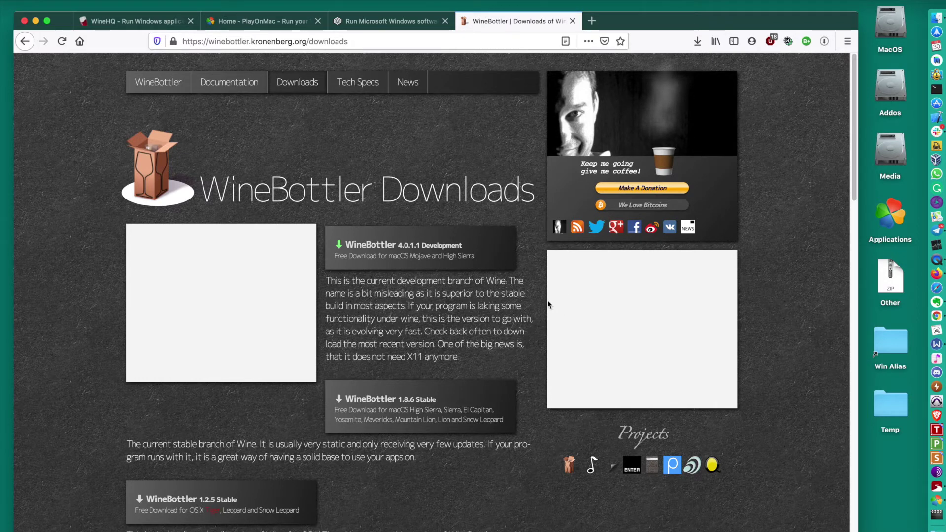
left_click(249, 21)
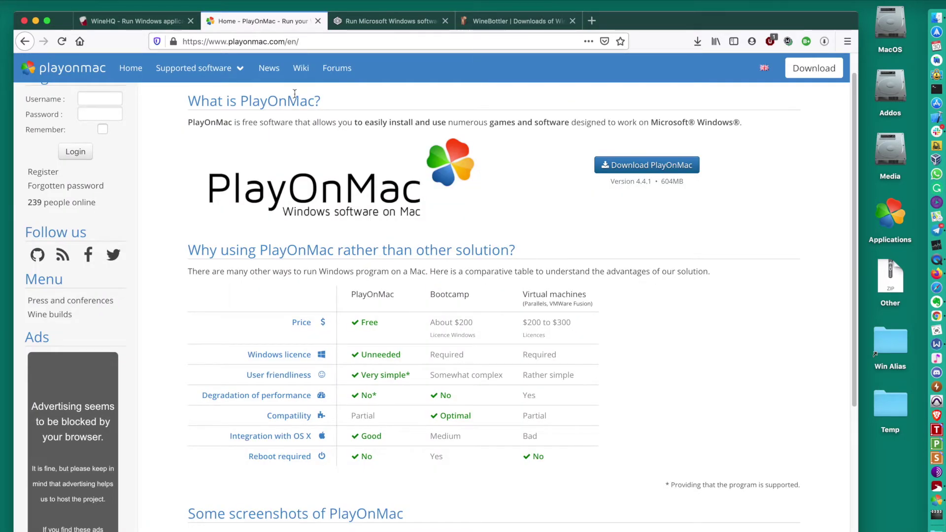
Launch PlayOnMac, open the Install a program catalogue, and cancel without installing anything
left_click(936, 489)
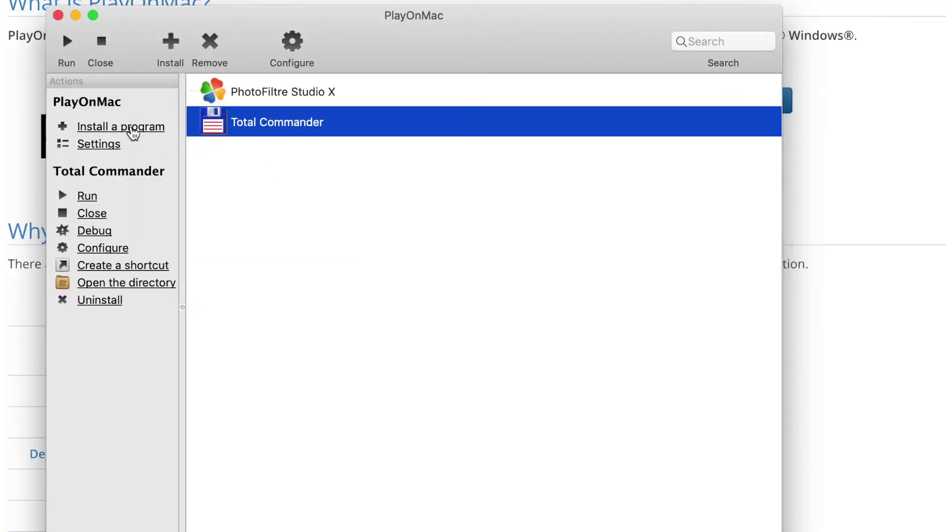
left_click(132, 129)
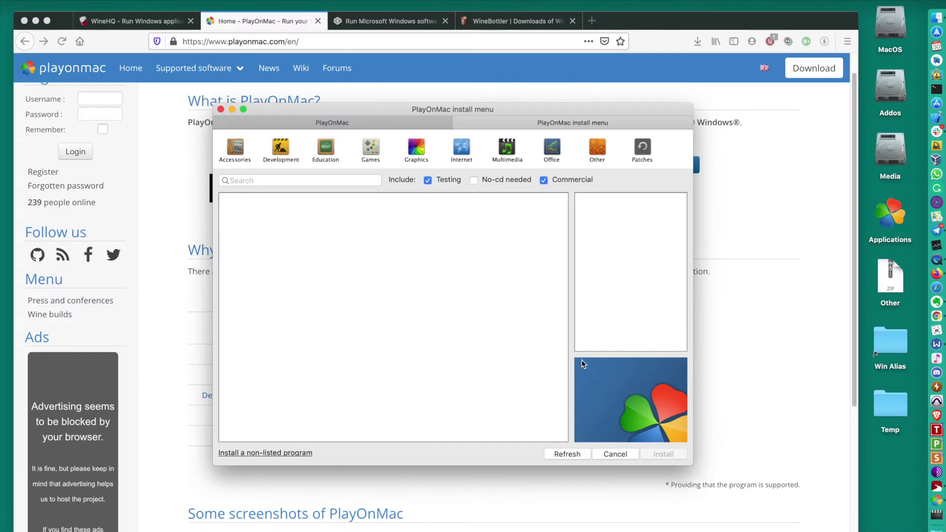
left_click(629, 453)
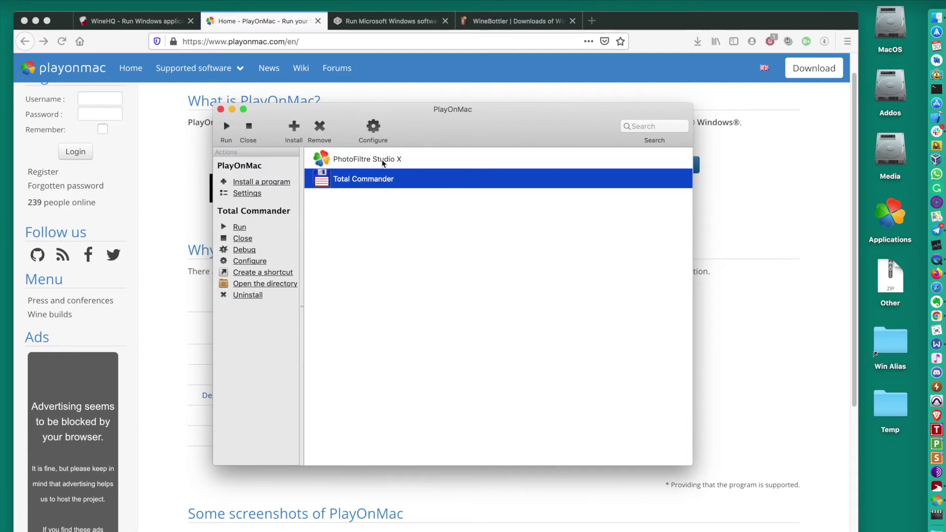
Expand HKEY_CURRENT_USER in Total Commander's Registry Editor, then open its application directory in Finder
right_click(379, 181)
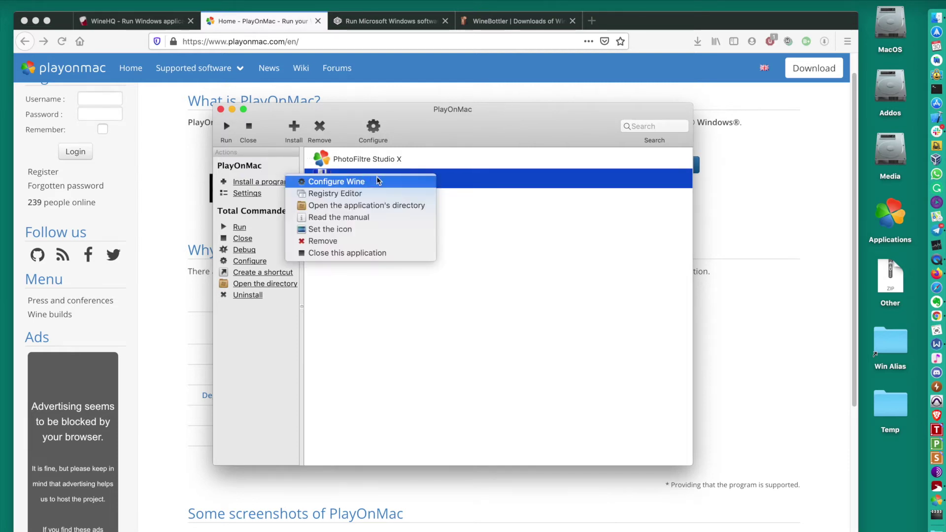
left_click(367, 191)
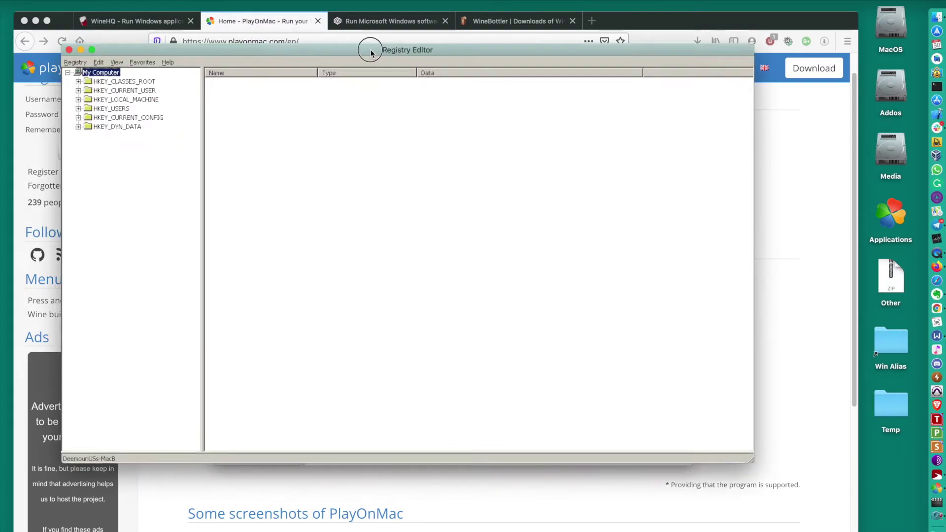
left_click_drag(370, 47, 387, 87)
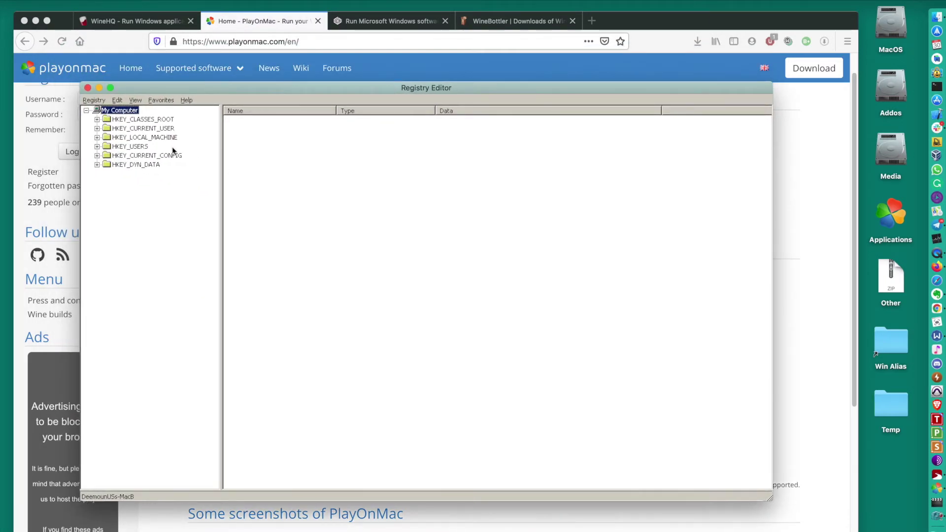
left_click(97, 129)
left_click(97, 128)
left_click(88, 88)
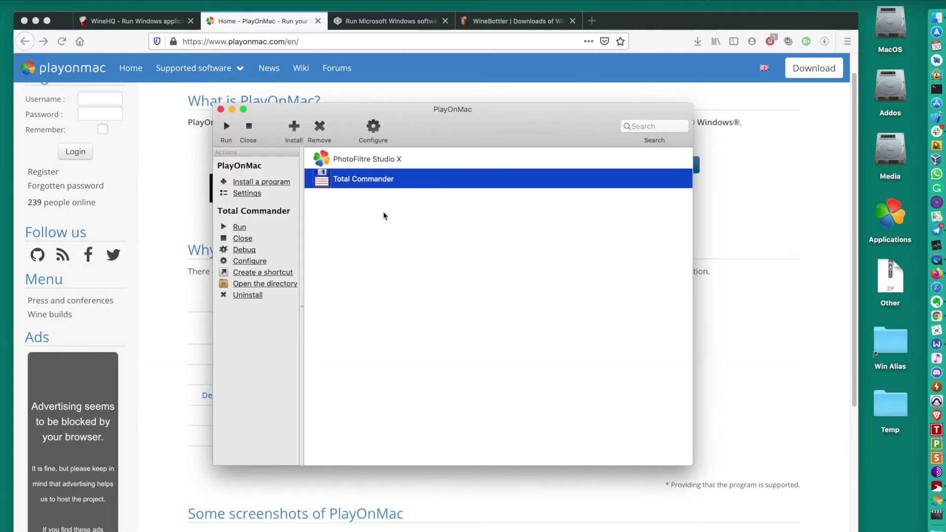
right_click(380, 179)
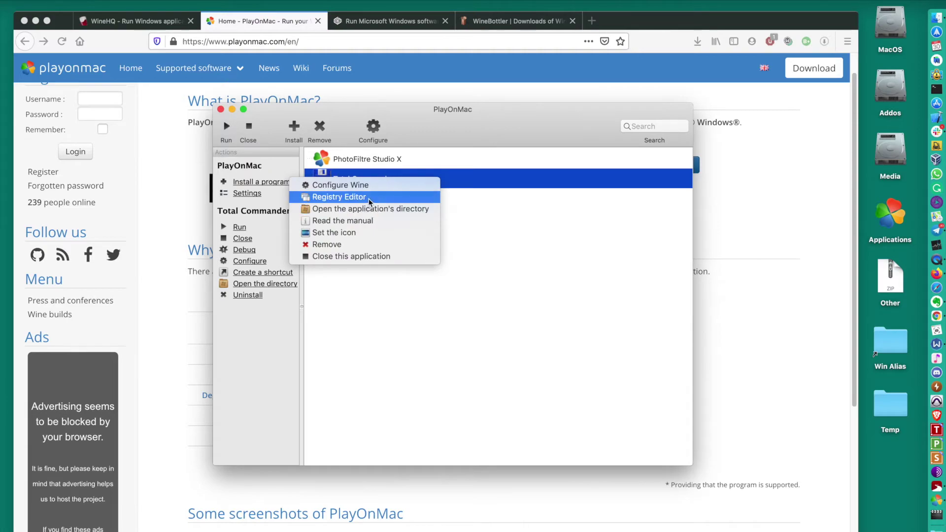
left_click(378, 209)
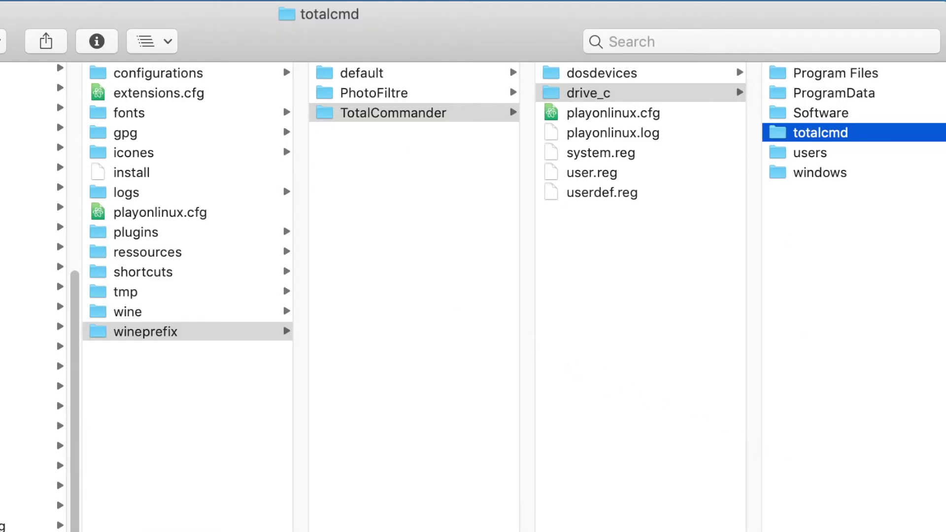
Switch Finder to column view, browse Program Files and ProgramData in drive_c, and move the window aside
key("super+1")
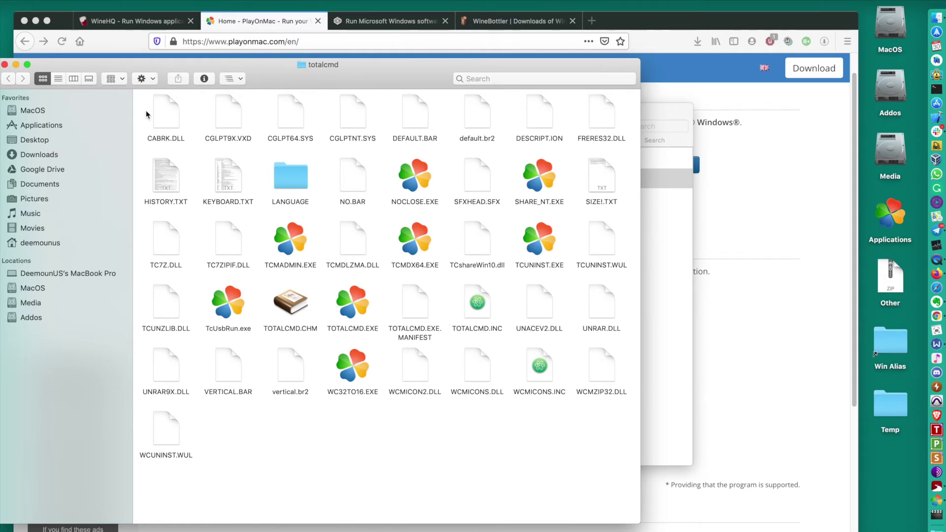
left_click(74, 78)
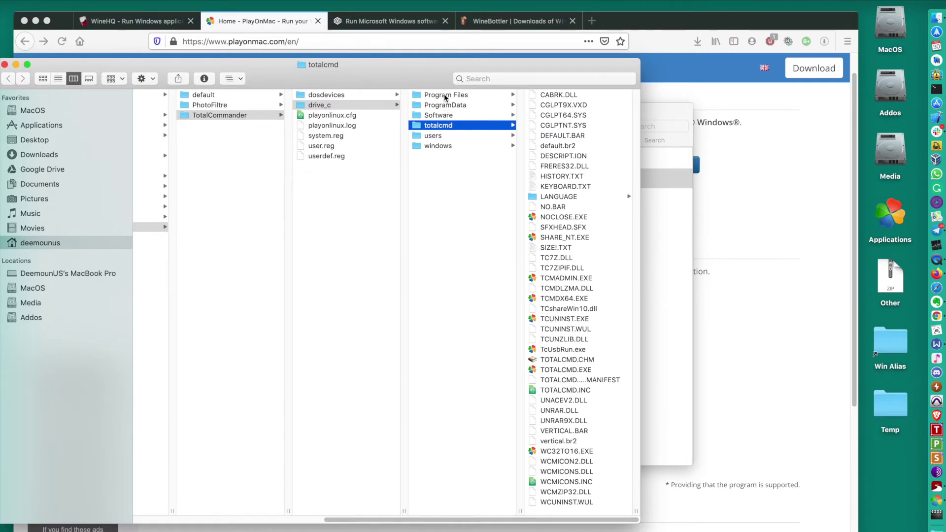
left_click(445, 95)
left_click(434, 105)
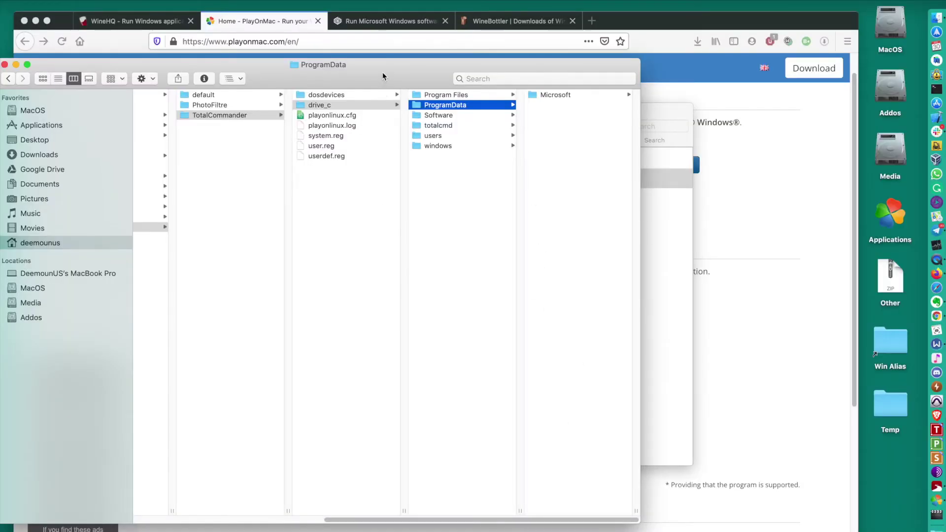
left_click_drag(382, 72, 477, 89)
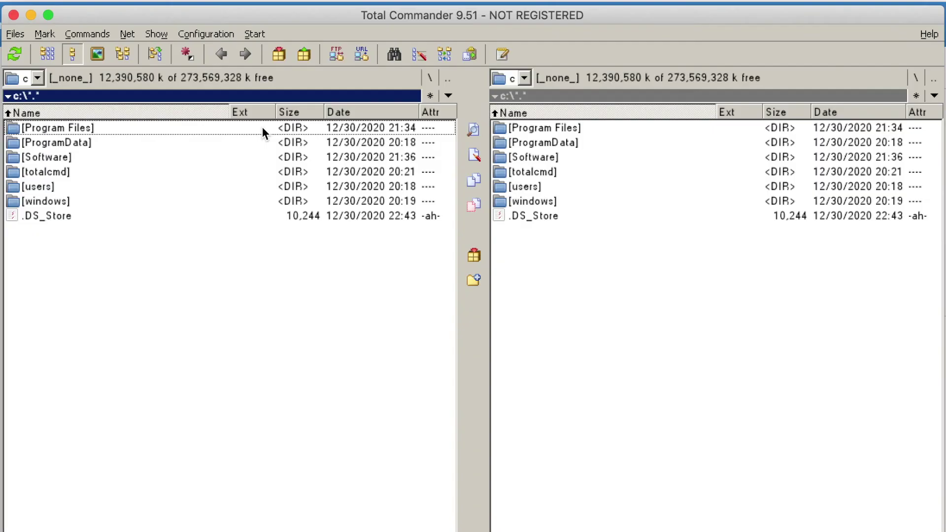
Open and leave the Program Files and ProgramData folders on the C: drive in the left panel
key("Down")
key("Down")
left_click(262, 128)
double_click(262, 128)
double_click(262, 128)
key("Down")
key("Return")
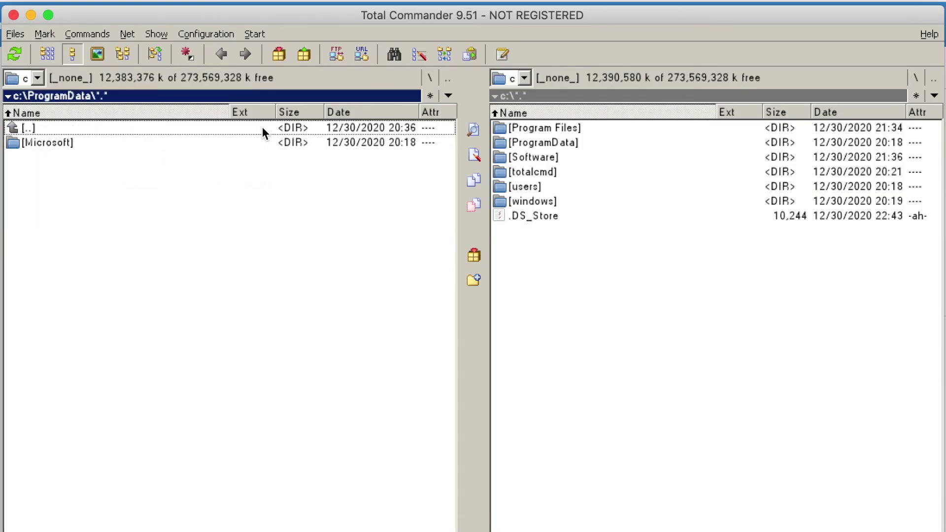
key("BackSpace")
Peek into Software and totalcmd, then open the windows folder and select notepad
key("Down")
key("Return")
key("BackSpace")
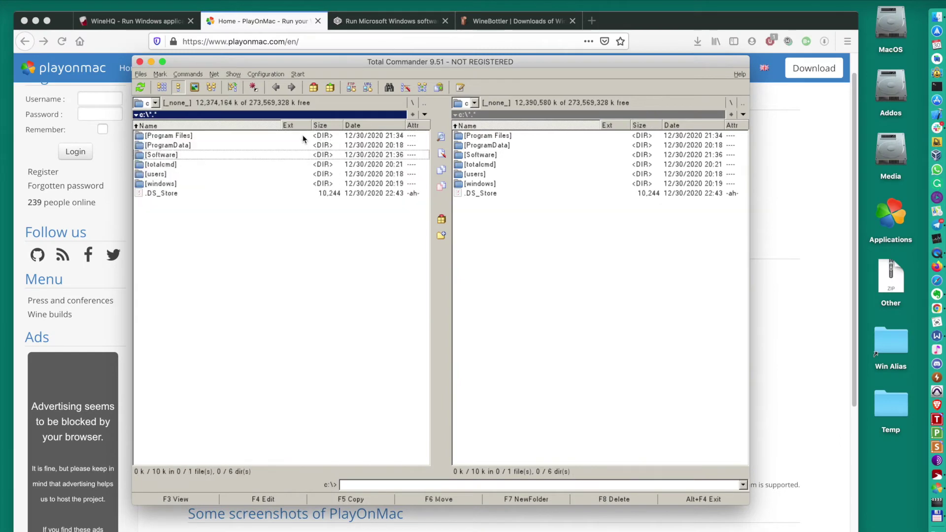
key("Down")
key("Return")
key("BackSpace")
key("Down")
key("Down")
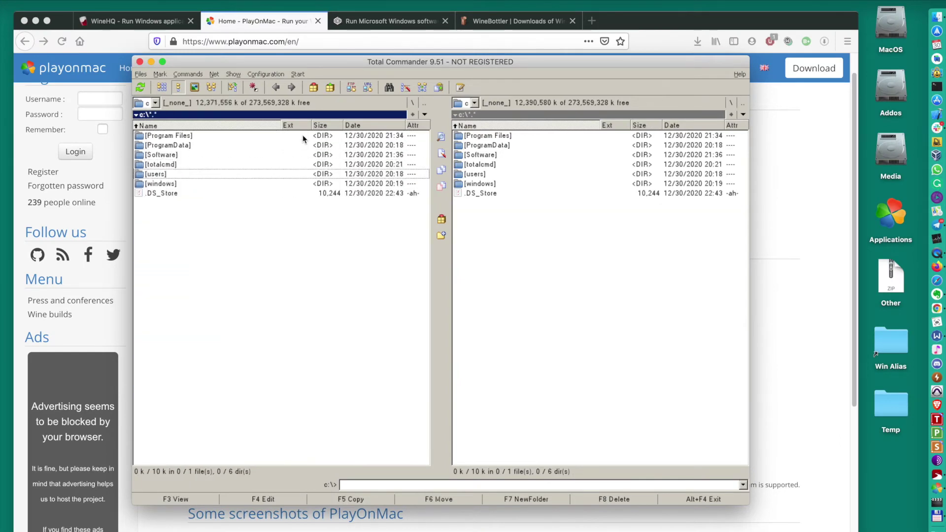
key("Return")
key("Down")
key("Down")
key("Down")
key("Down")
key("Down")
key("Down")
key("Down")
key("Down")
key("Down")
key("Down")
key("Down")
key("Down")
key("Down")
key("Down")
key("Down")
key("Down")
key("Down")
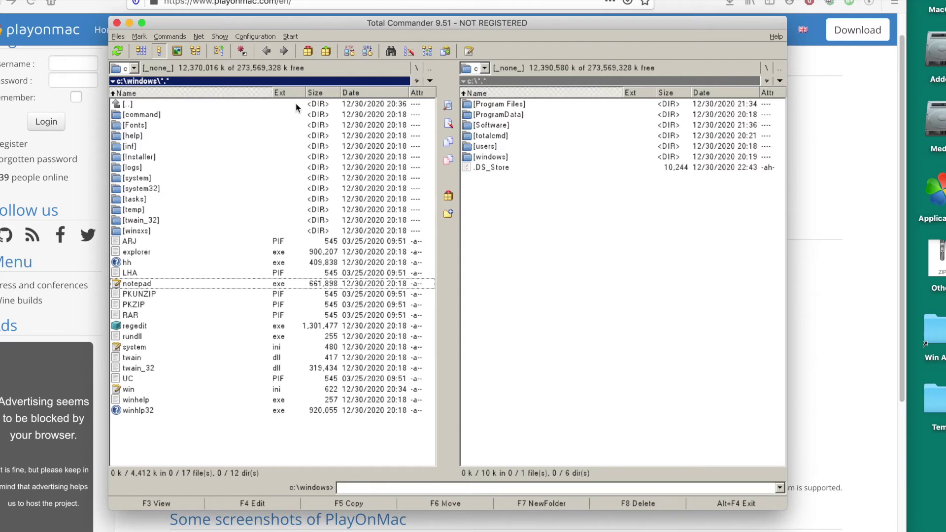
Launch Notepad, confirm its About box shows wine-4.12.1, then close Notepad
key("Return")
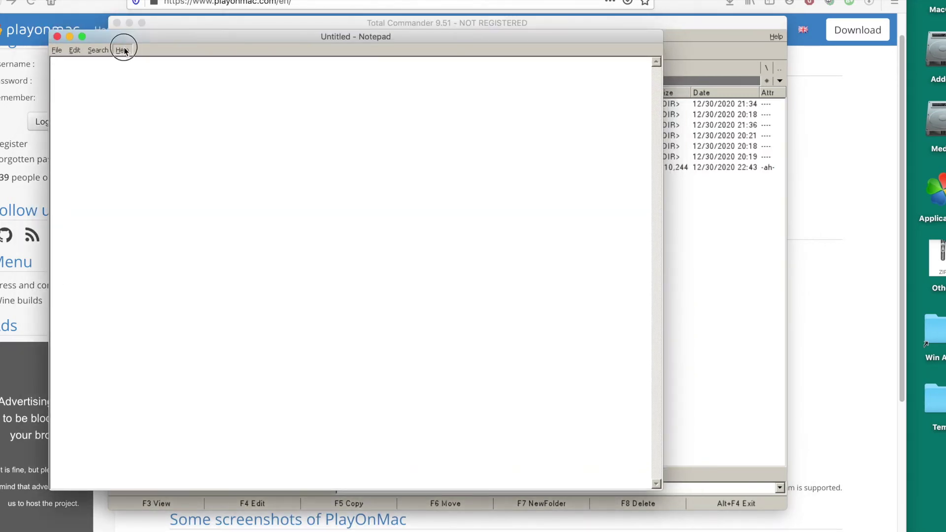
left_click(123, 51)
left_click(142, 74)
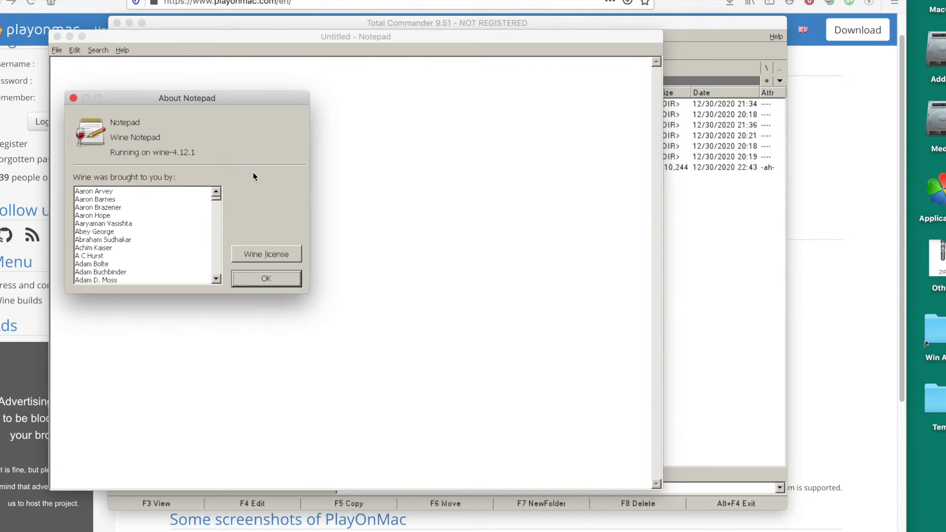
left_click(266, 279)
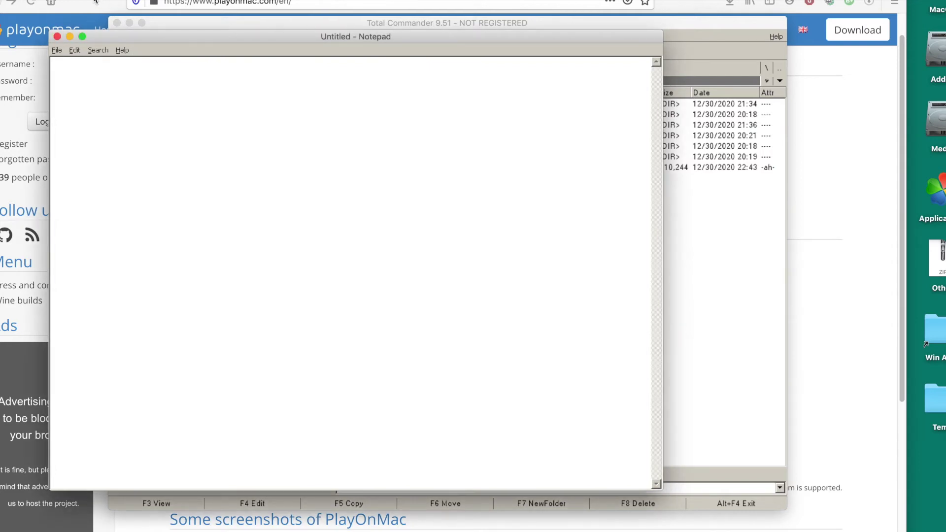
key("alt+F4")
Browse from the C: root into Program Files and back, then into the Software folder
double_click(150, 104)
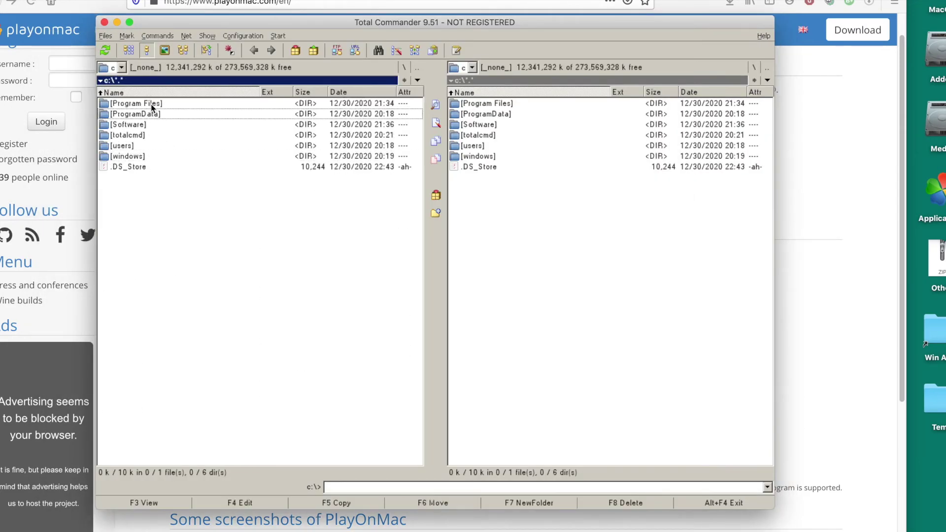
double_click(151, 105)
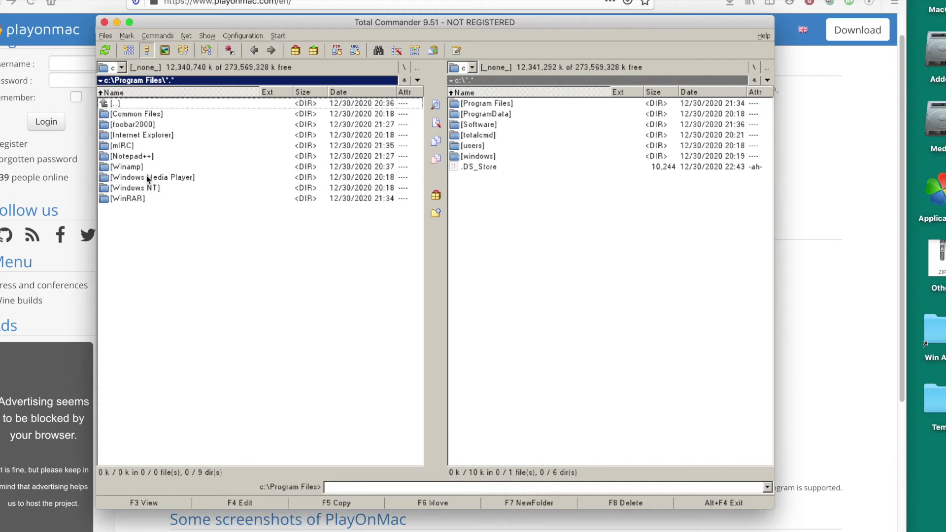
double_click(132, 103)
double_click(132, 125)
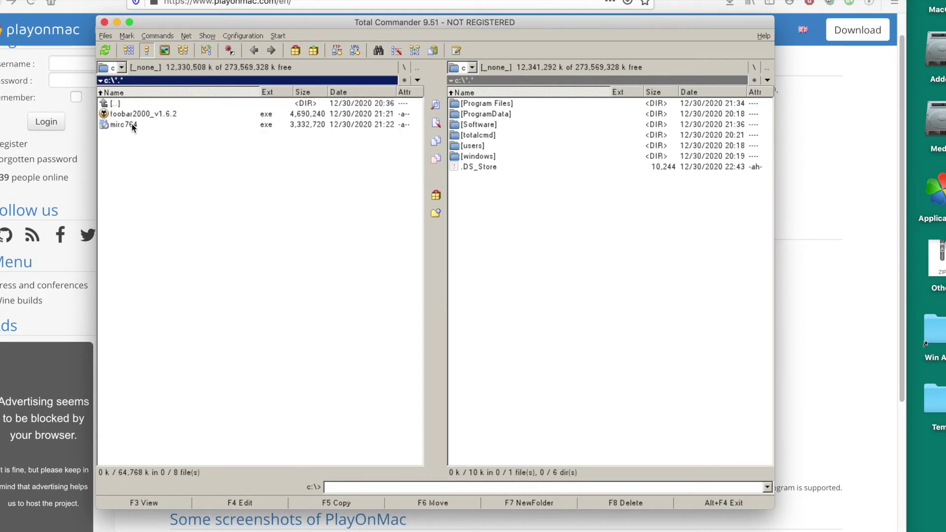
Run the mirc764 installer, advance to the install location page, then cancel it
double_click(132, 126)
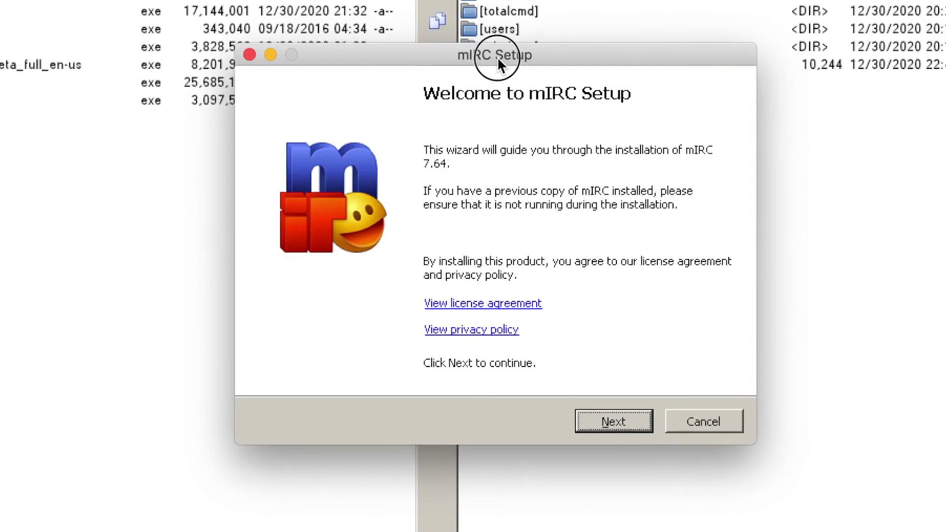
left_click_drag(498, 58, 480, 46)
left_click(584, 411)
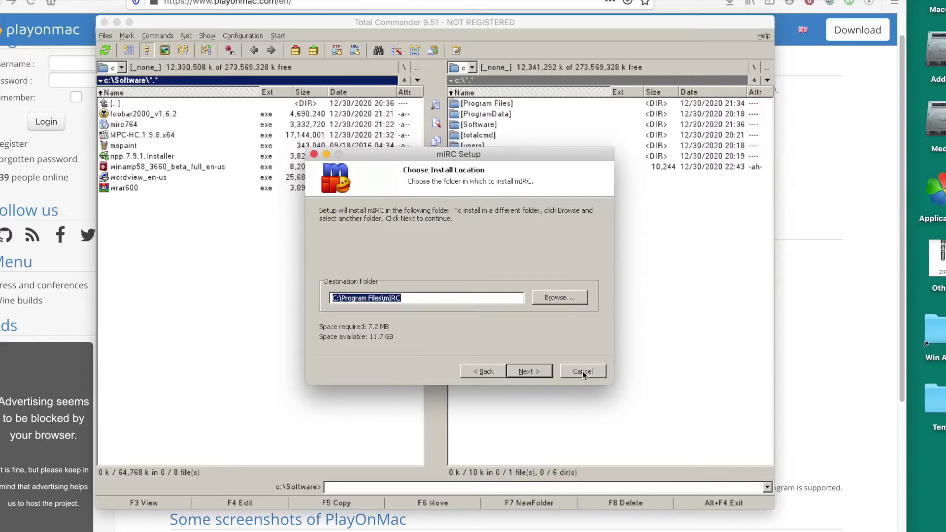
left_click(686, 411)
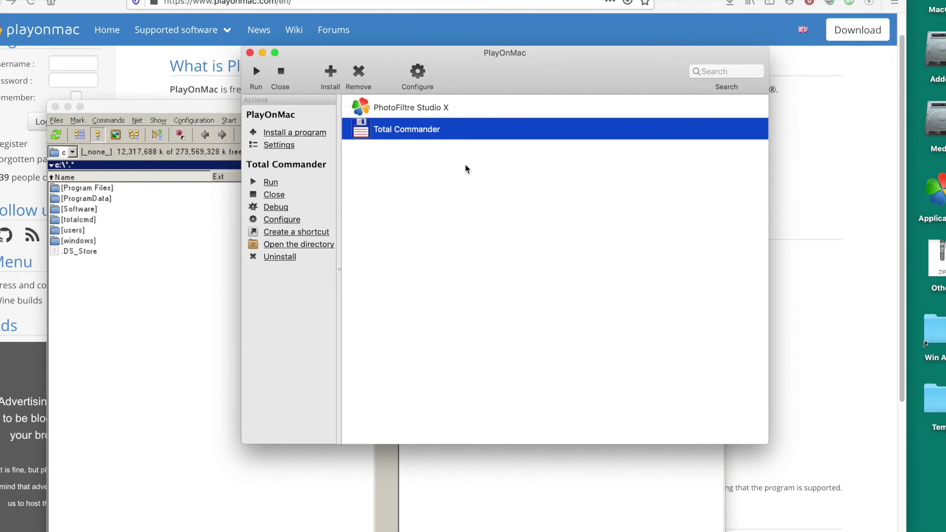
Bring Total Commander forward and launch notepad++.exe from Program Files\Notepad++
left_click(173, 220)
left_click_drag(292, 109, 312, 52)
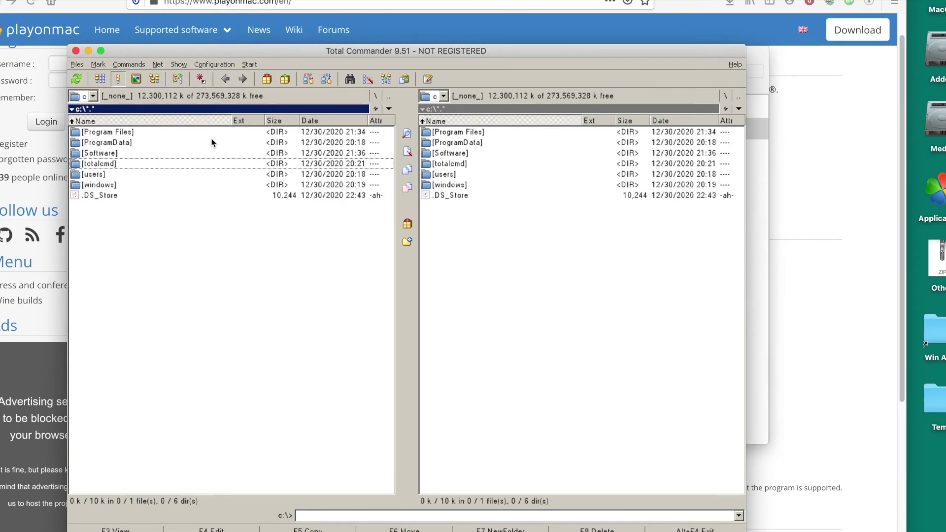
double_click(131, 133)
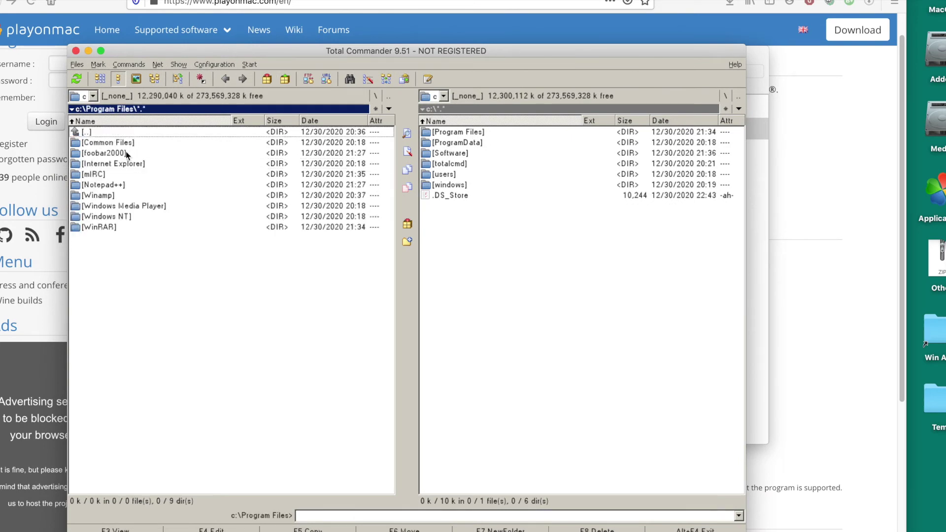
double_click(118, 185)
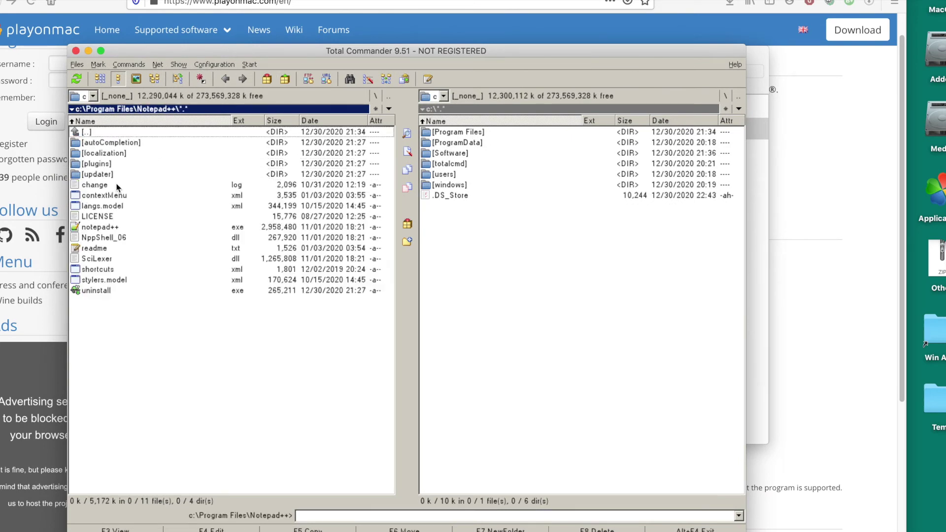
double_click(105, 227)
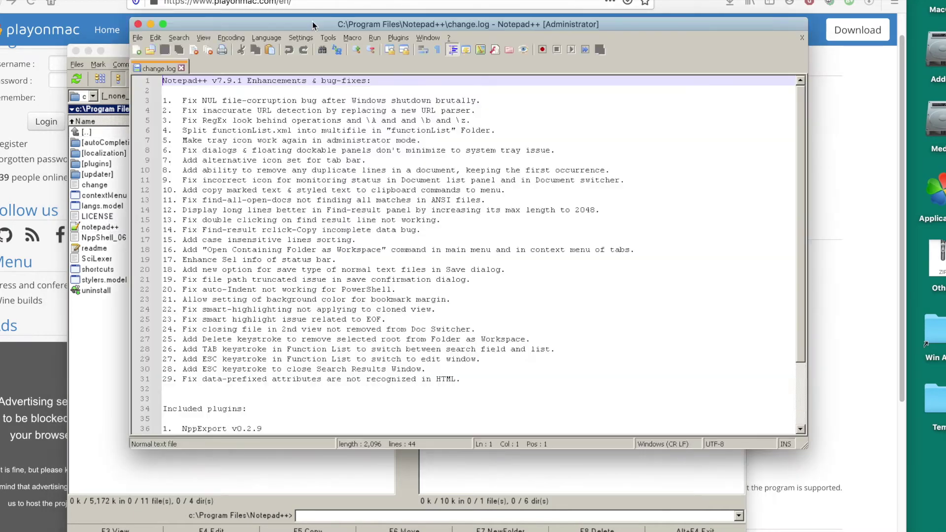
Move Notepad++ aside, go back up to Program Files, and open the Internet Explorer folder
left_click_drag(312, 25, 276, 99)
left_click(323, 54)
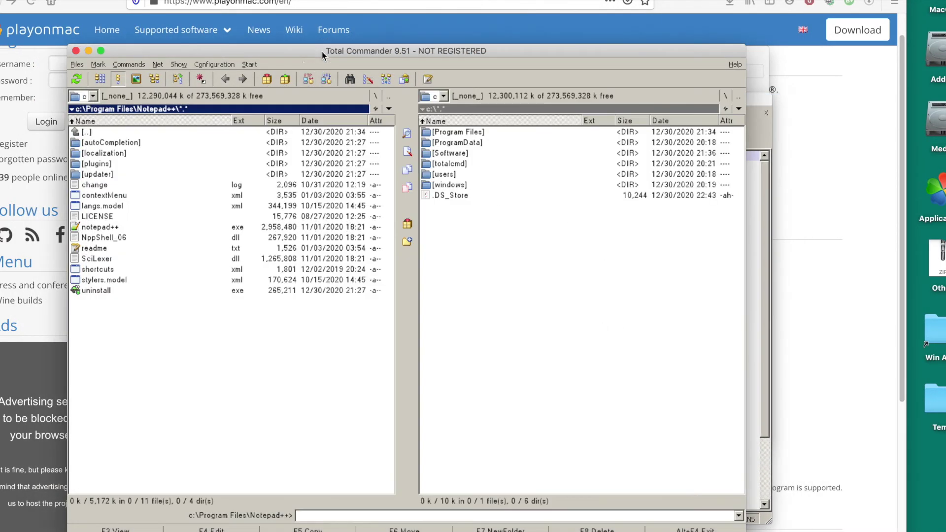
double_click(123, 134)
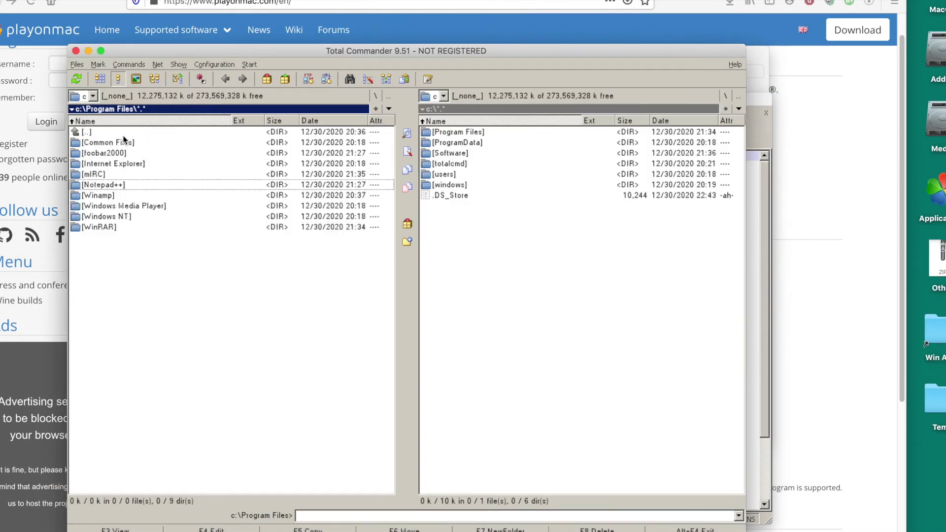
double_click(106, 165)
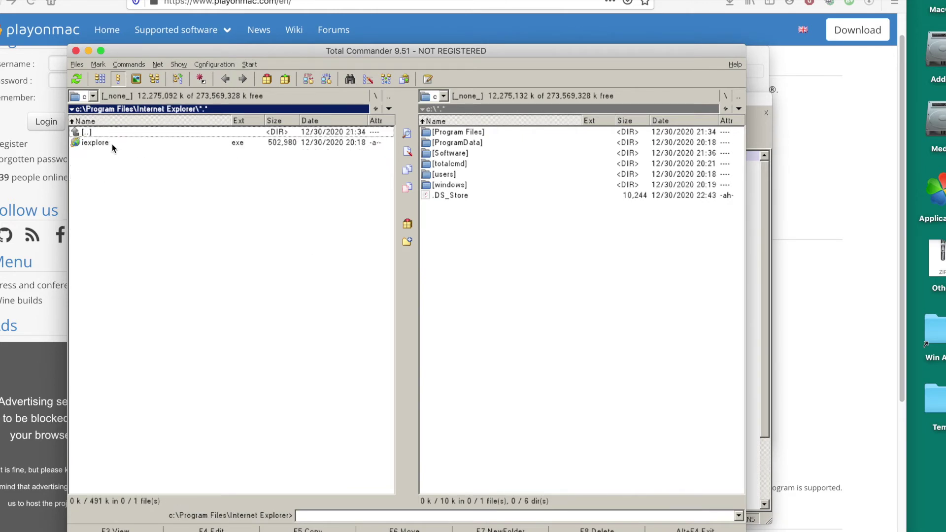
Launch iexplore.exe and move the browser window aside
left_click(109, 145)
double_click(108, 144)
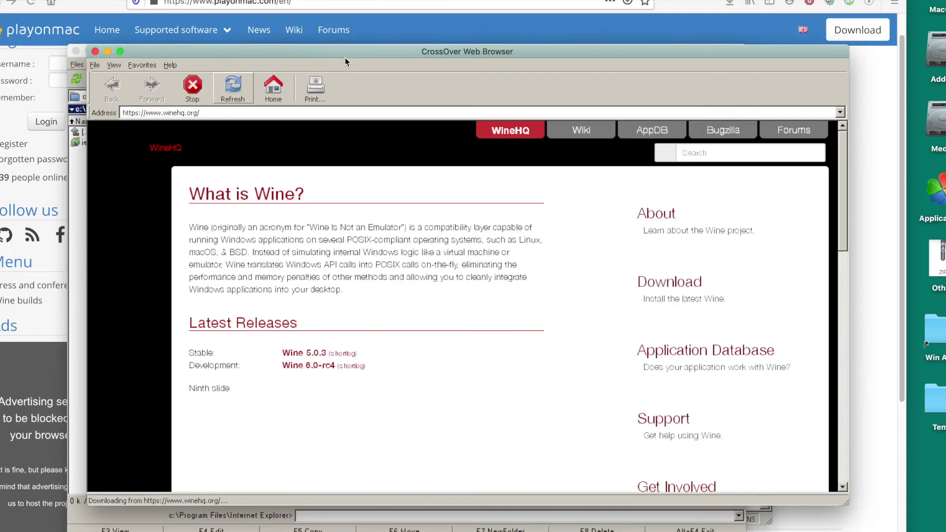
left_click_drag(349, 52, 314, 89)
double_click(123, 185)
Open the Winamp folder and launch winamp.exe
left_click(112, 195)
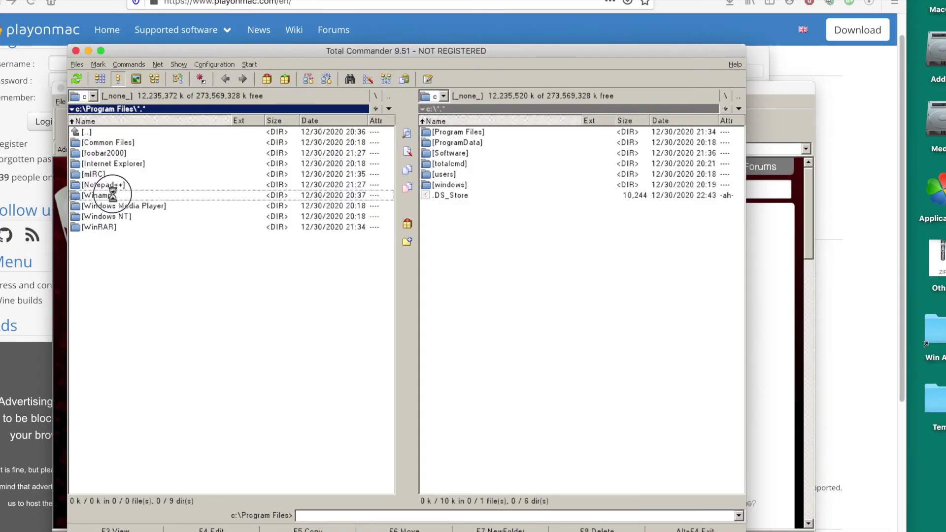
double_click(112, 195)
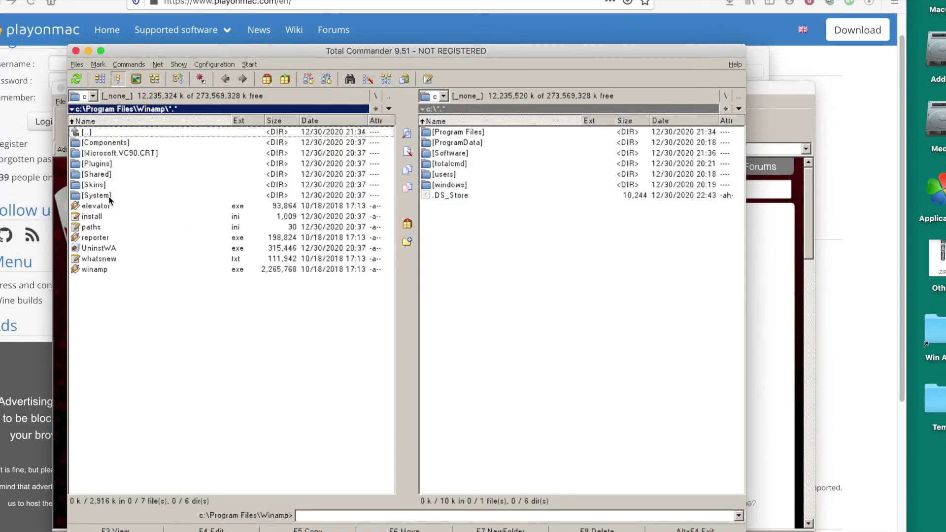
left_click(104, 272)
double_click(104, 271)
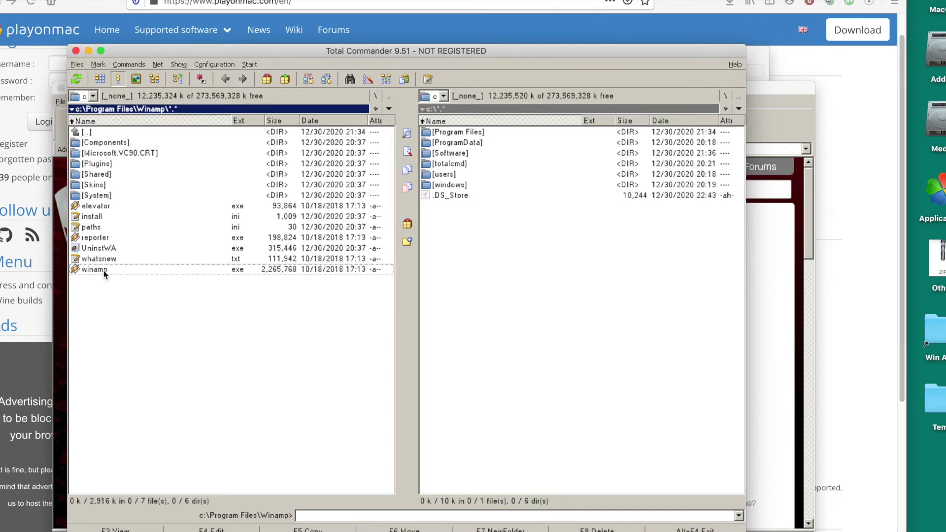
left_click_drag(799, 43, 732, 44)
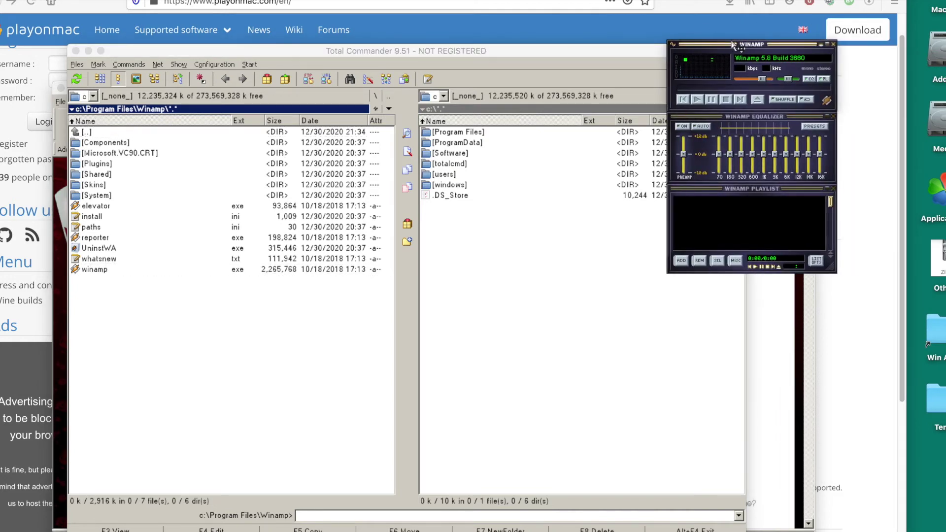
View Winamp's About information, keyboard shortcuts and version history, then close the dialog
left_click(827, 100)
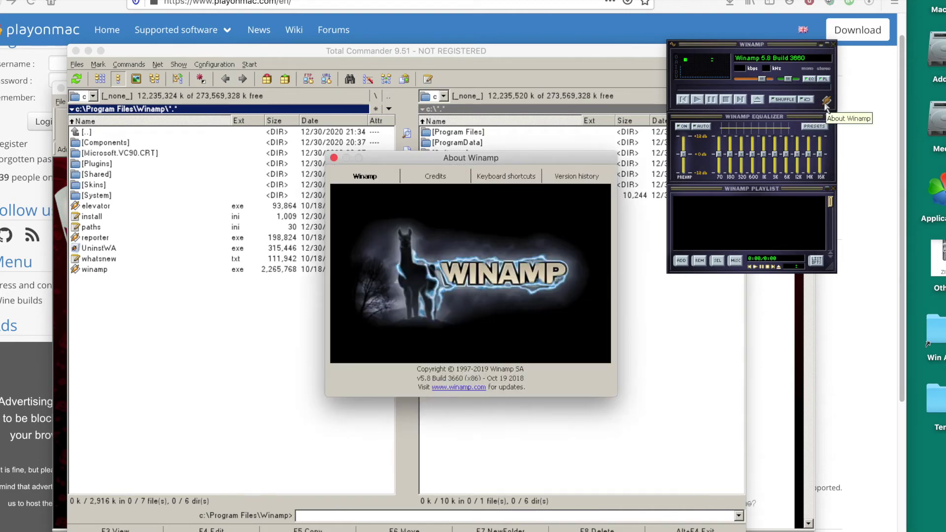
left_click(492, 177)
left_click(577, 176)
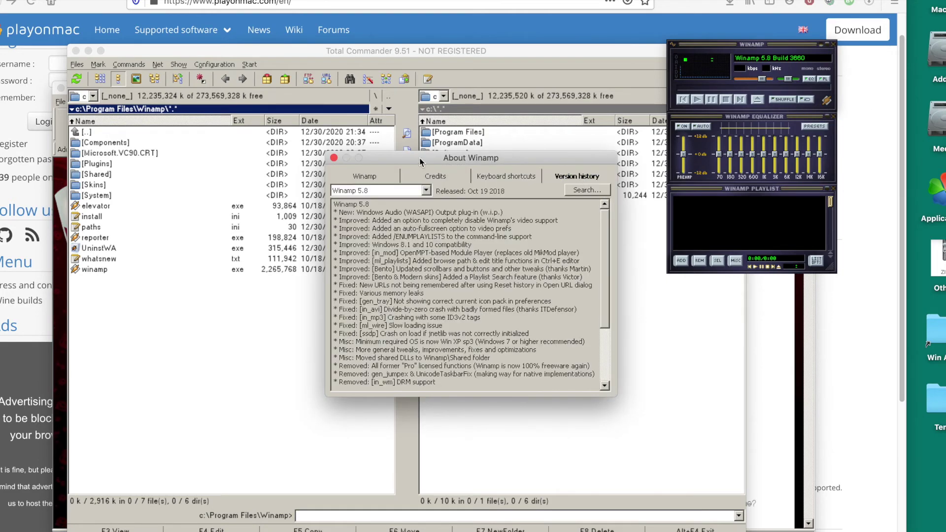
left_click(333, 157)
left_click(425, 87)
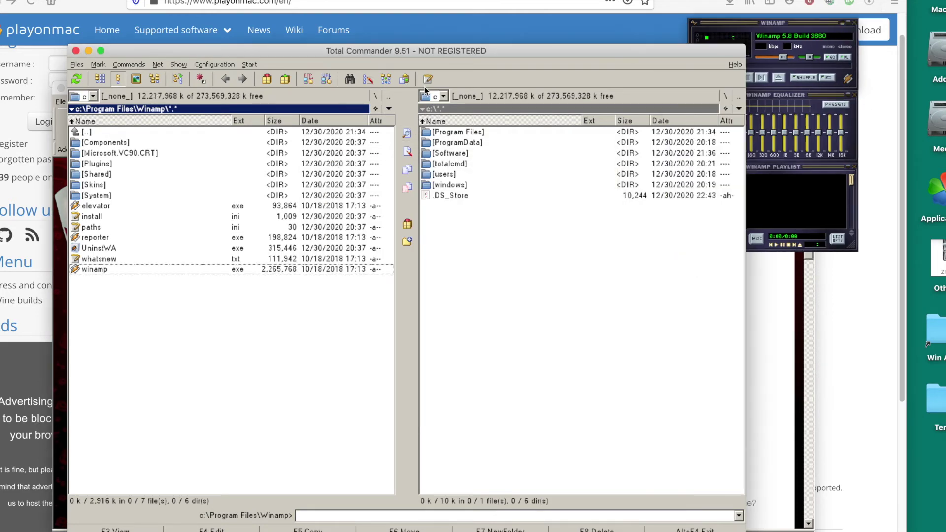
Go up to Program Files and launch foobar2000.exe from its folder
double_click(133, 134)
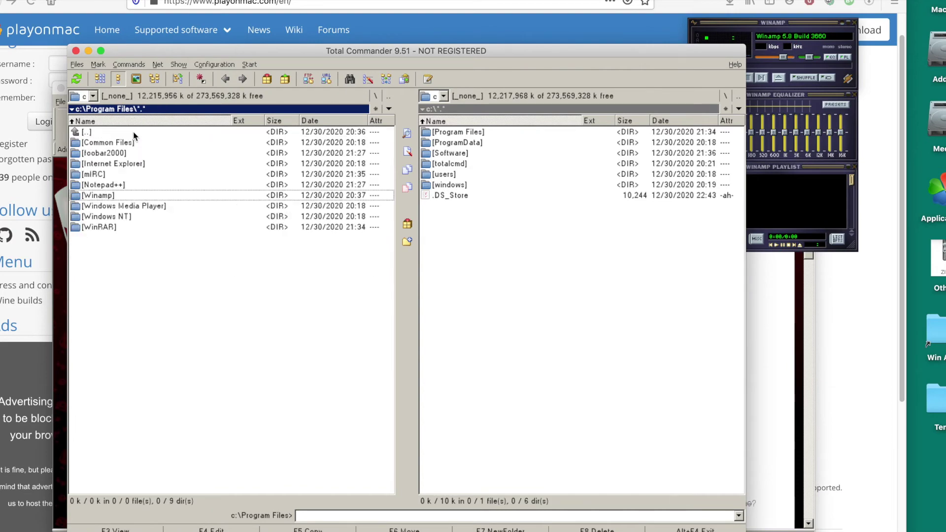
double_click(121, 153)
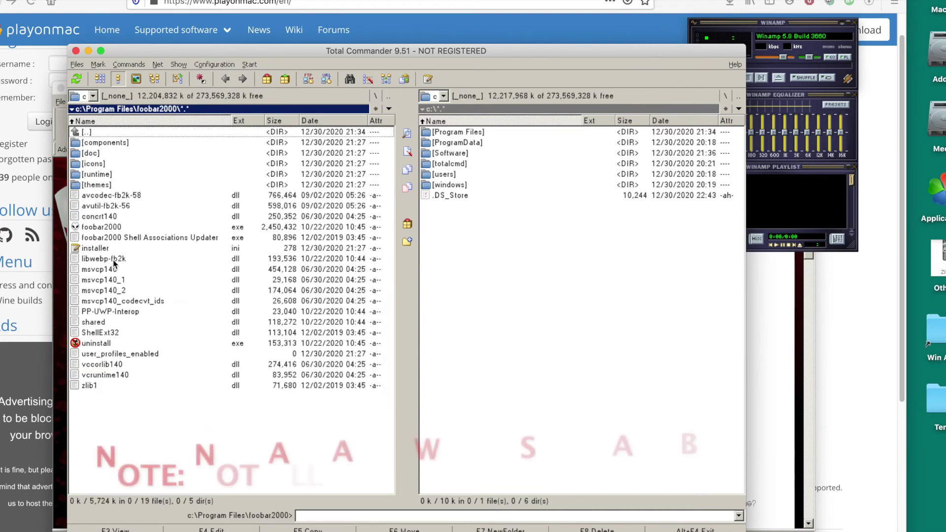
double_click(98, 227)
left_click_drag(325, 68, 301, 64)
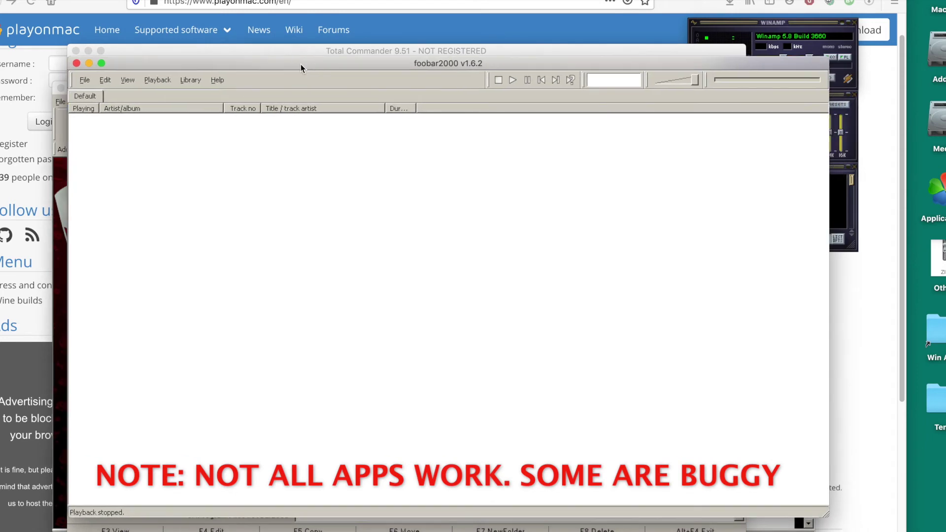
Open foobar2000's File menu, close foobar2000, and return to Program Files
left_click(81, 78)
left_click(77, 63)
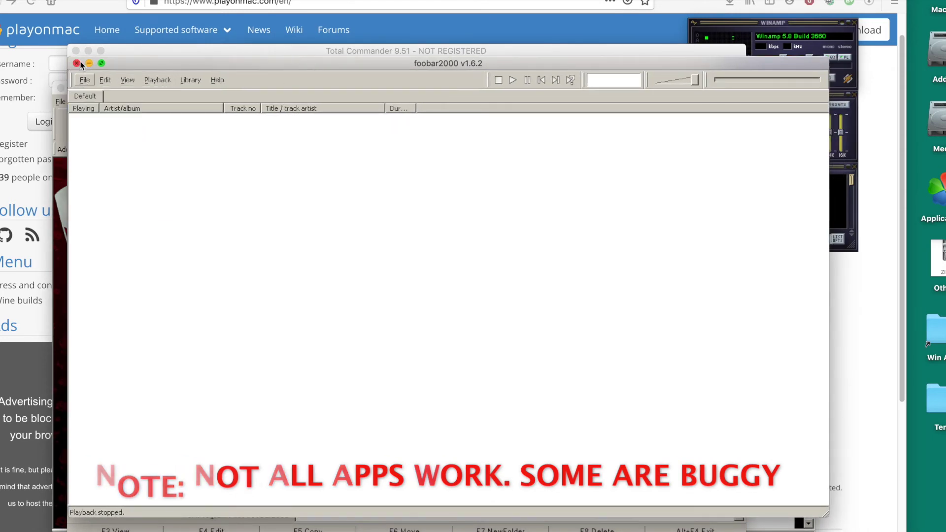
left_click(77, 63)
double_click(131, 134)
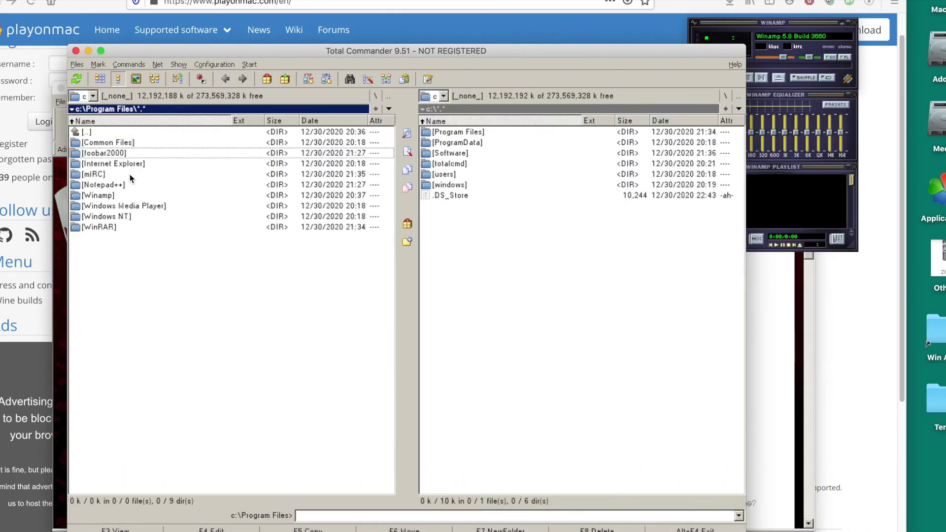
Launch WinRAR.exe from Program Files\WinRAR, view the mIRC folder listing, then close WinRAR
double_click(111, 226)
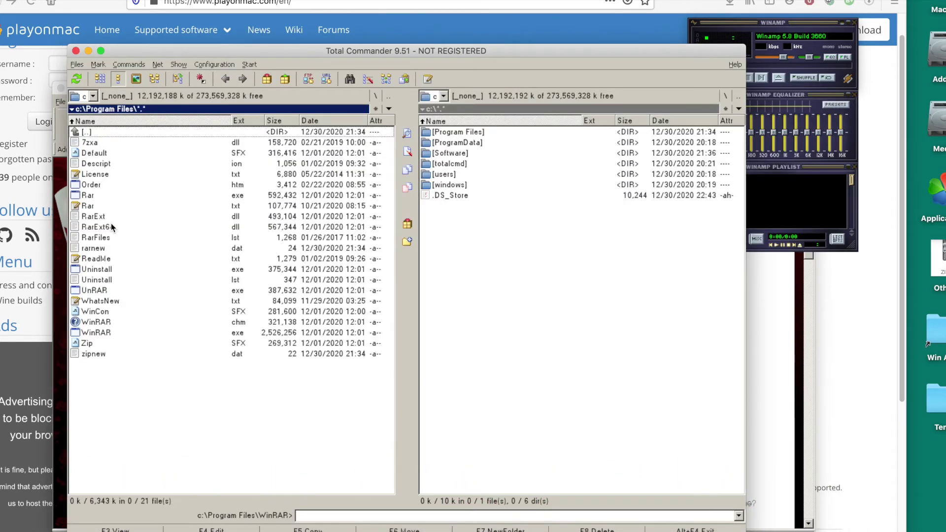
double_click(96, 333)
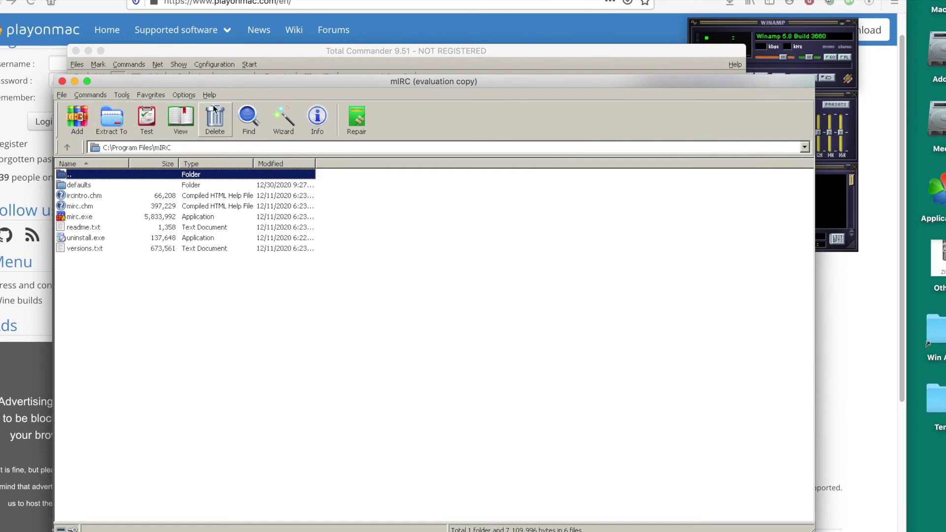
left_click_drag(408, 84, 408, 84)
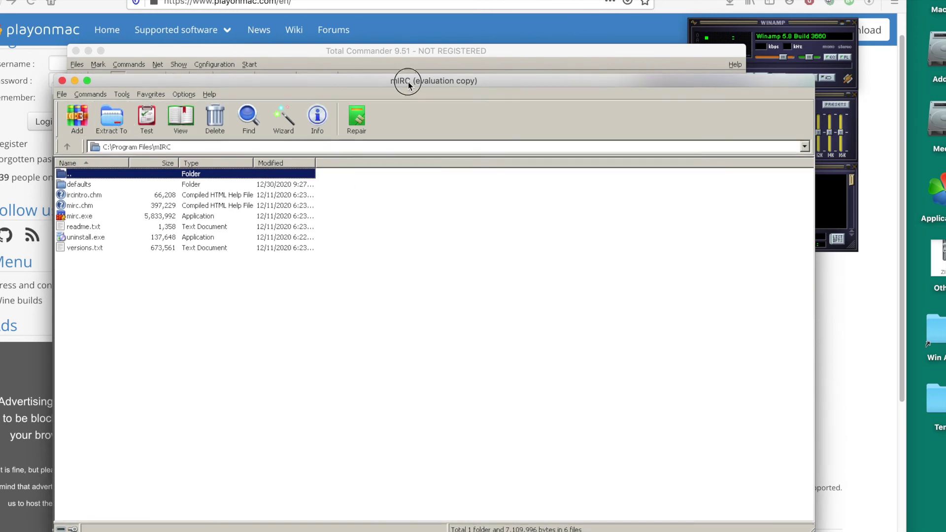
key("Escape")
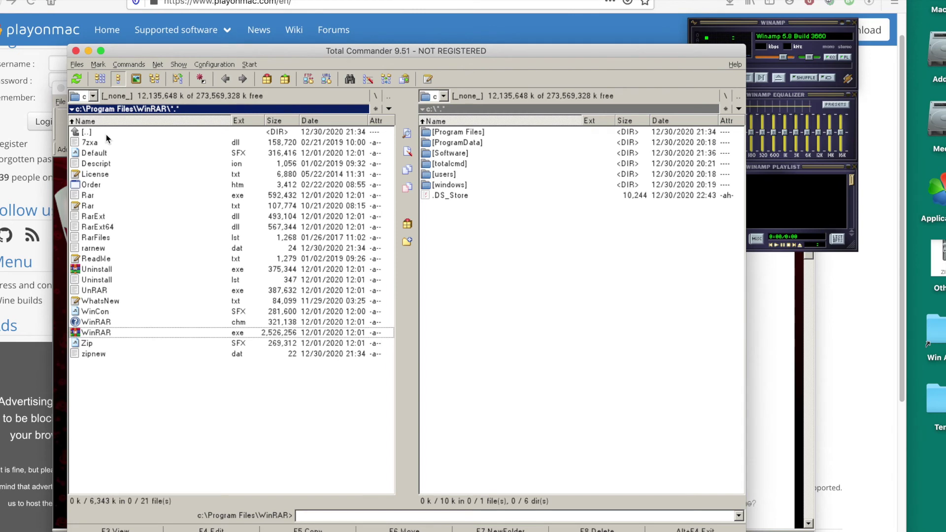
Go up to Program Files and launch the mirc program from the mIRC folder
double_click(106, 135)
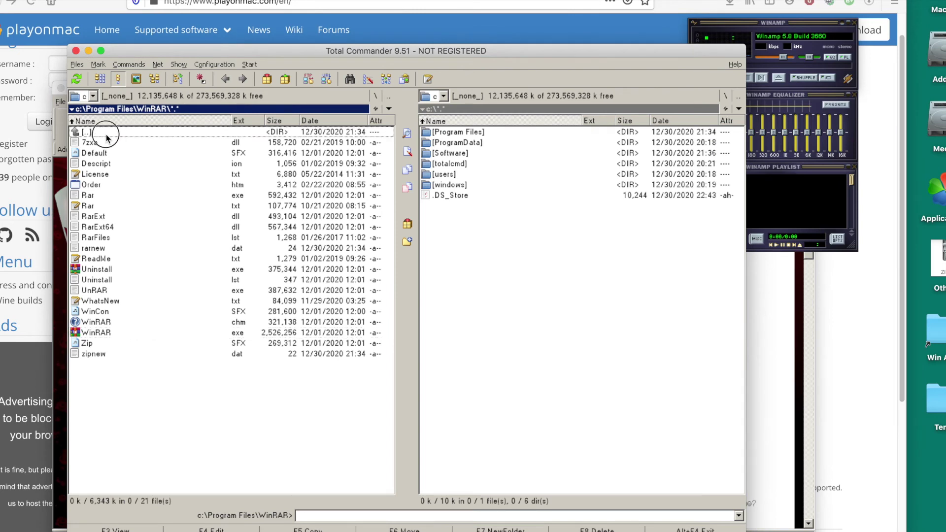
double_click(102, 176)
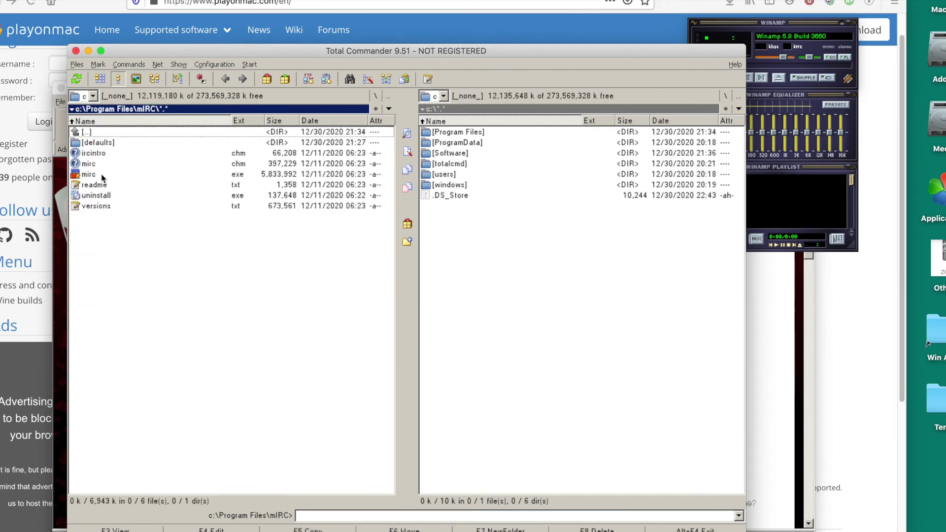
left_click(96, 176)
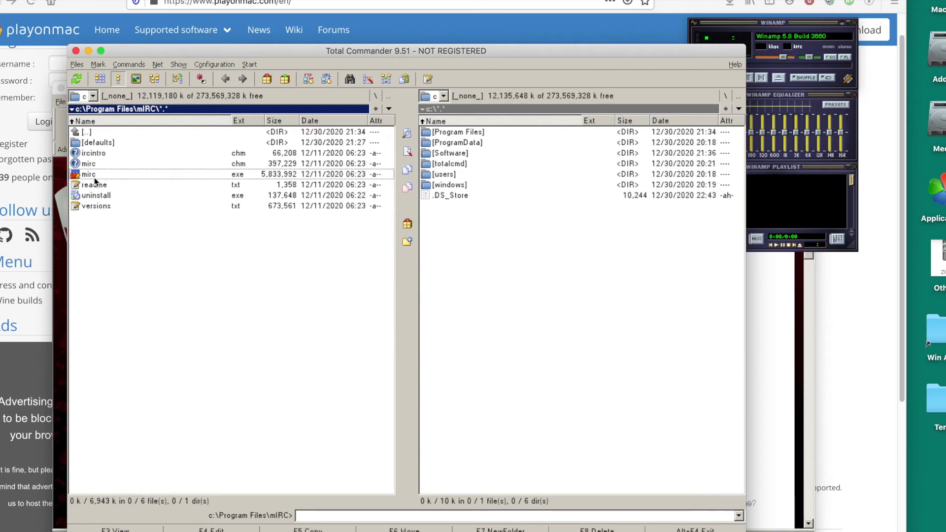
double_click(94, 178)
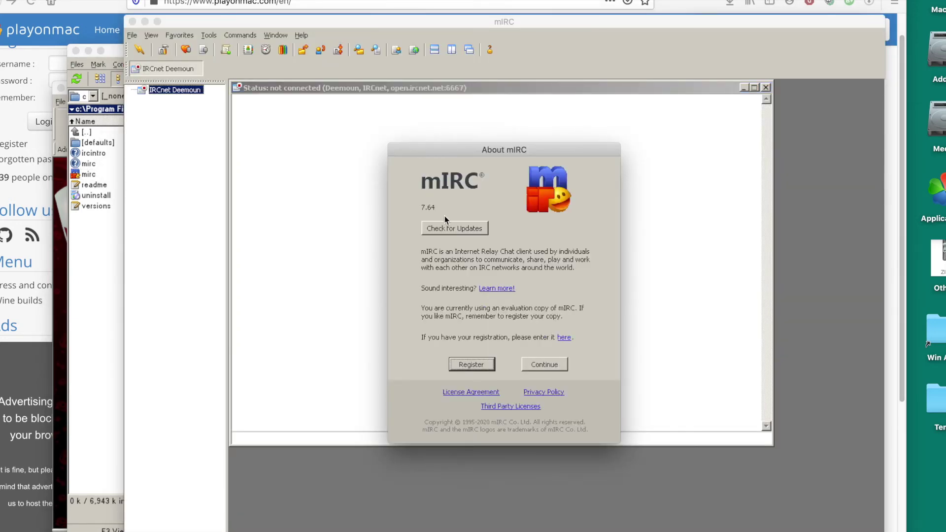
Dismiss the About mIRC dialog, exit mIRC, and go up to the c:\ root
key("Escape")
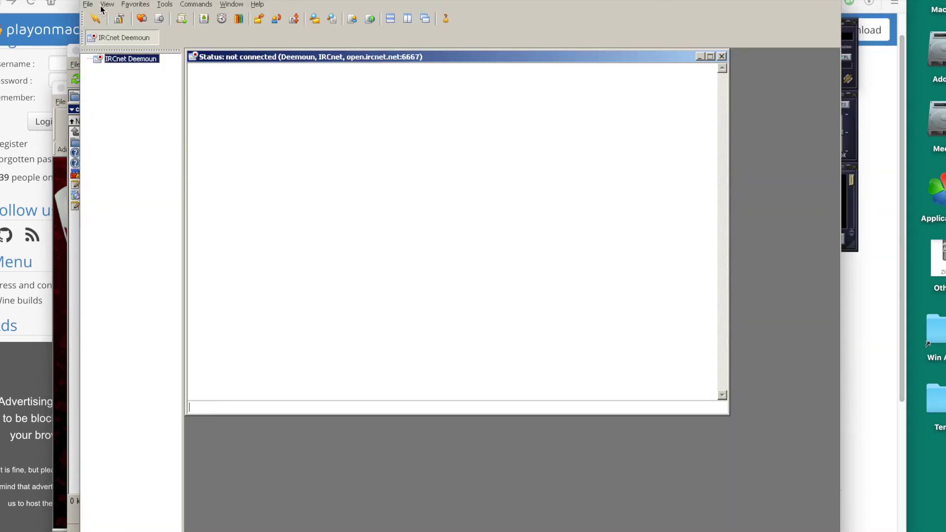
left_click(88, 5)
left_click(109, 93)
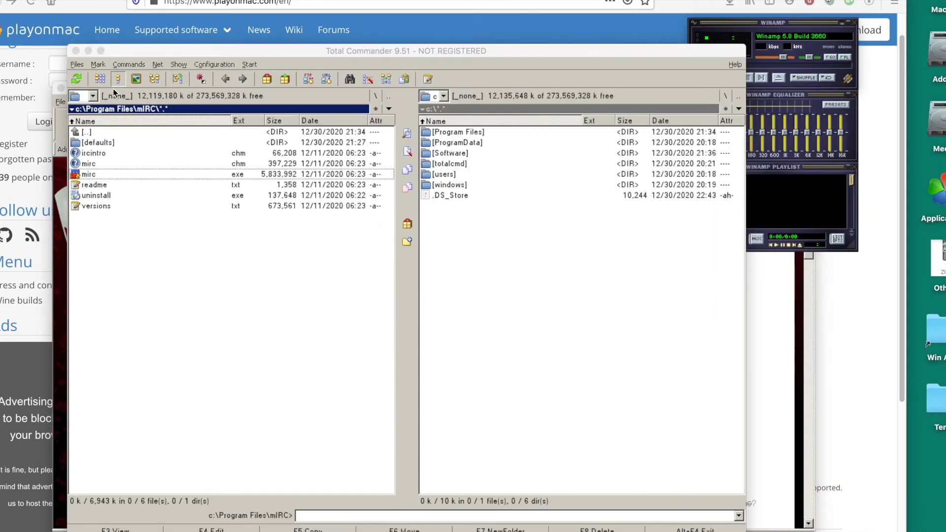
double_click(116, 134)
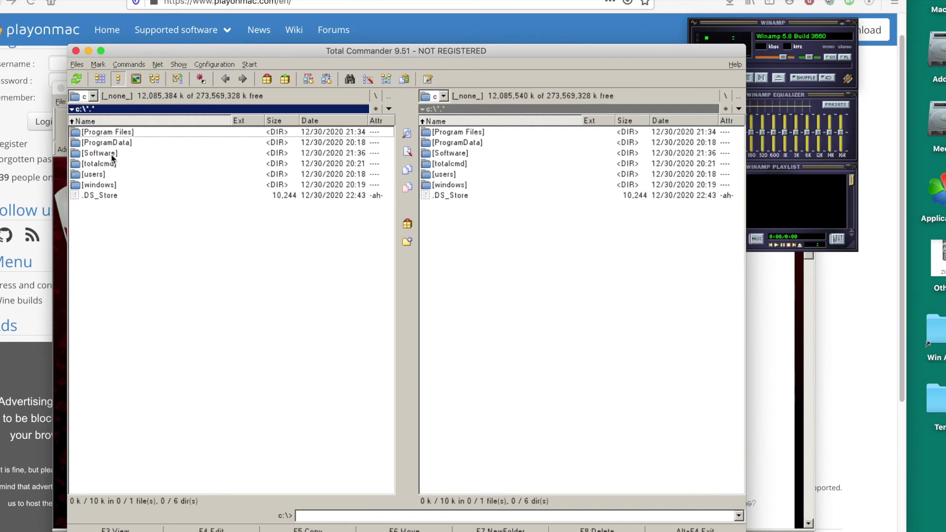
left_click(111, 154)
View Total Commander's About version information and close it
left_click(710, 56)
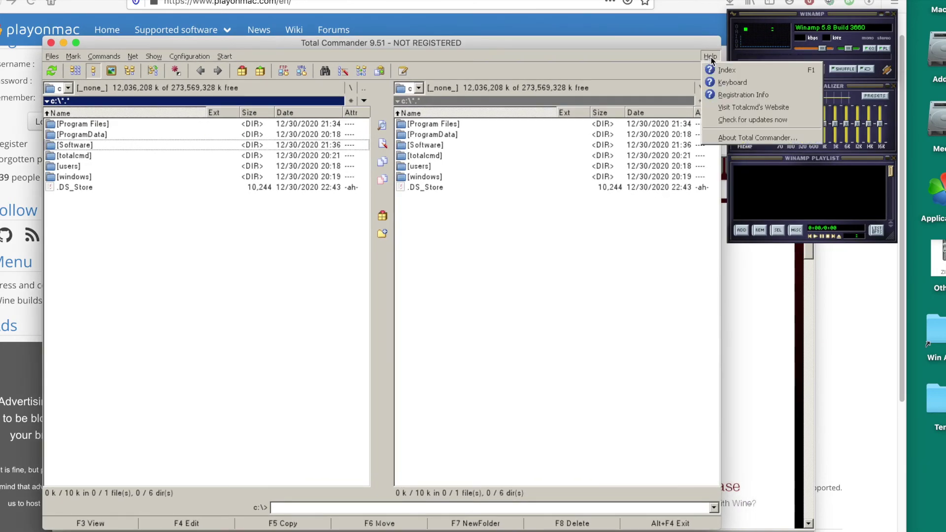
left_click(730, 137)
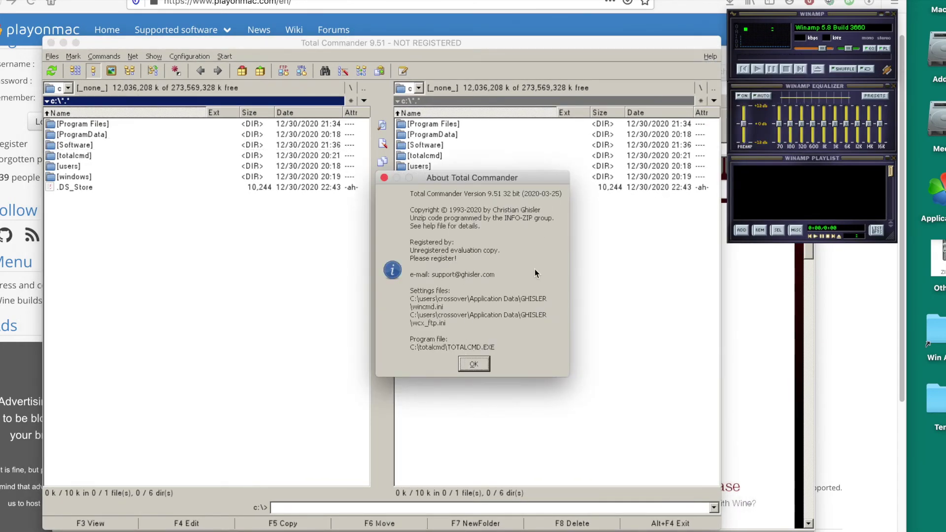
left_click(481, 365)
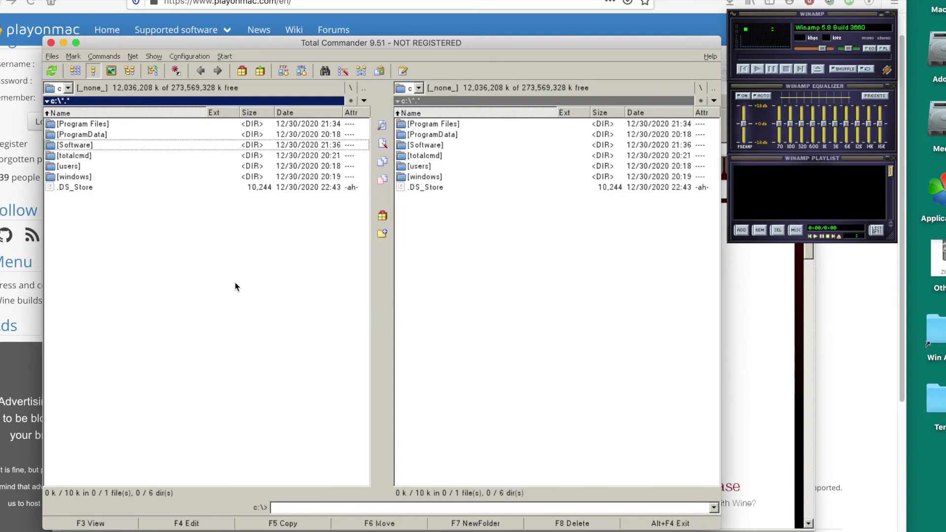
Navigate with the keyboard into c:\windows\system32
key("Down")
key("Down")
key("Down")
key("Return")
key("Down")
key("Down")
key("Down")
key("Down")
key("Down")
key("Down")
key("Down")
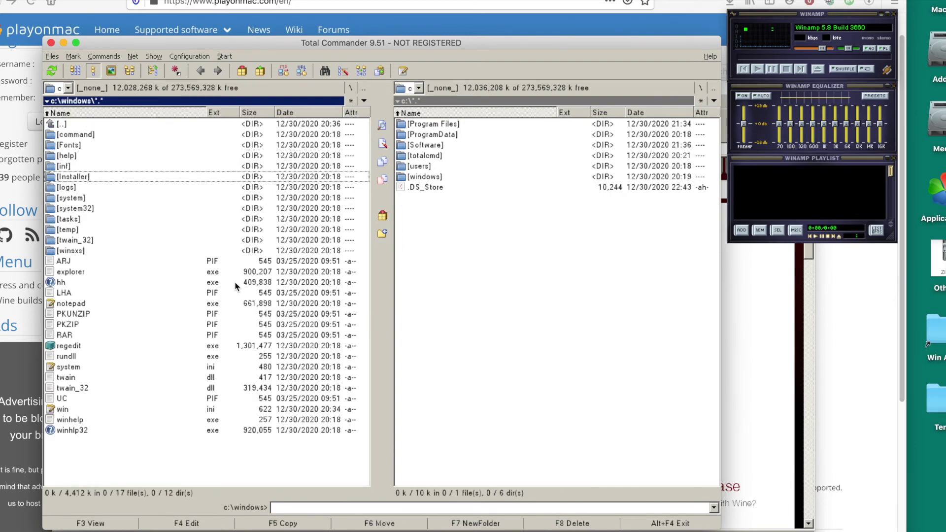
key("Down")
key("Down")
key("Down")
key("Down")
key("Up")
key("Up")
key("Up")
key("Return")
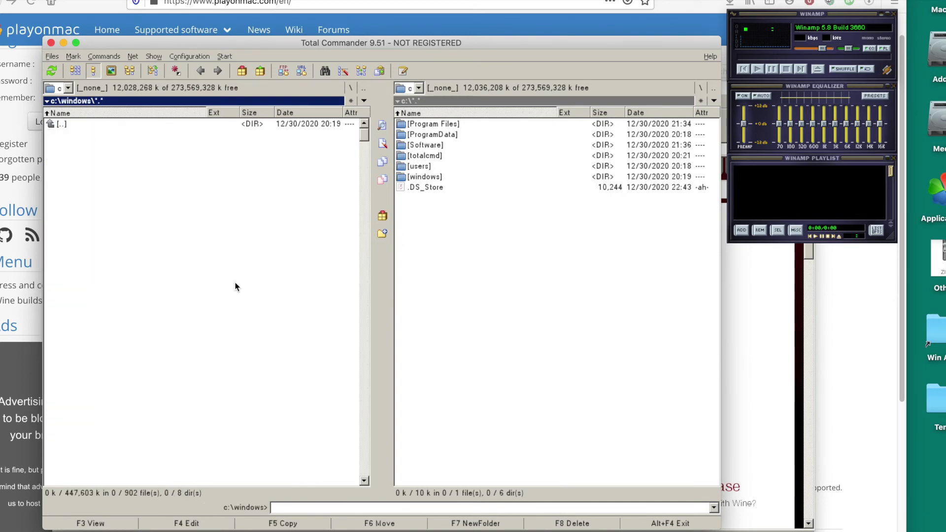
Launch WineMine, uncover a few minefield cells, close it, then start the Wine file manager
scroll(315, 172, "down", 10)
scroll(81, 329, "down", 20)
type("n")
left_click(82, 327)
double_click(81, 327)
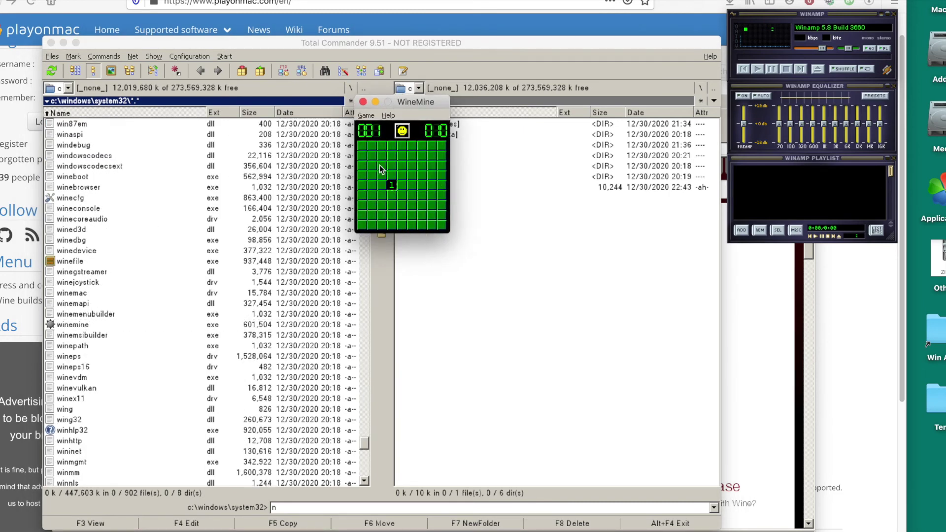
left_click(379, 165)
left_click(413, 194)
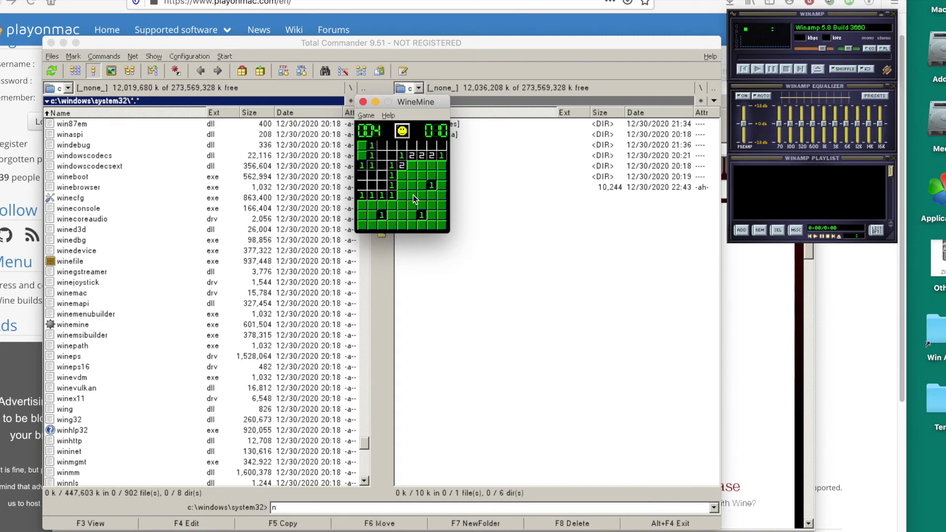
left_click(421, 213)
left_click(363, 102)
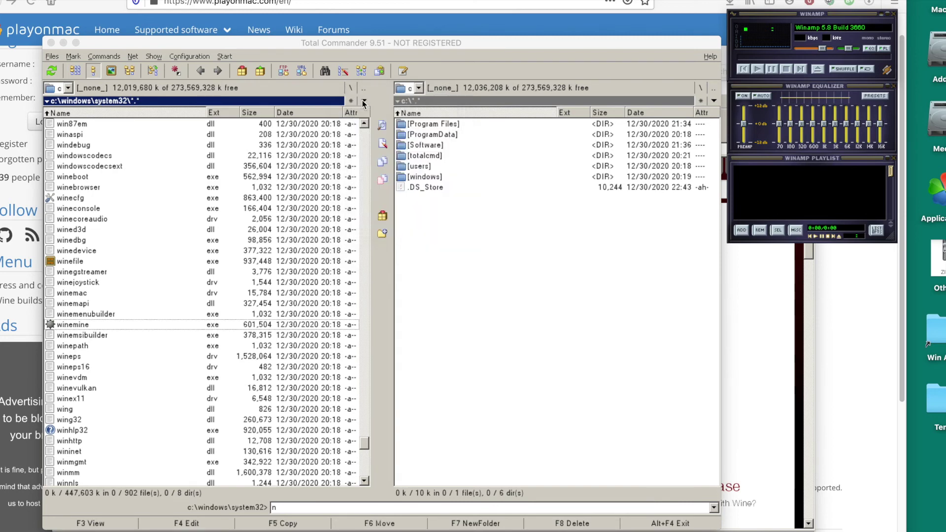
left_click(100, 263)
double_click(99, 263)
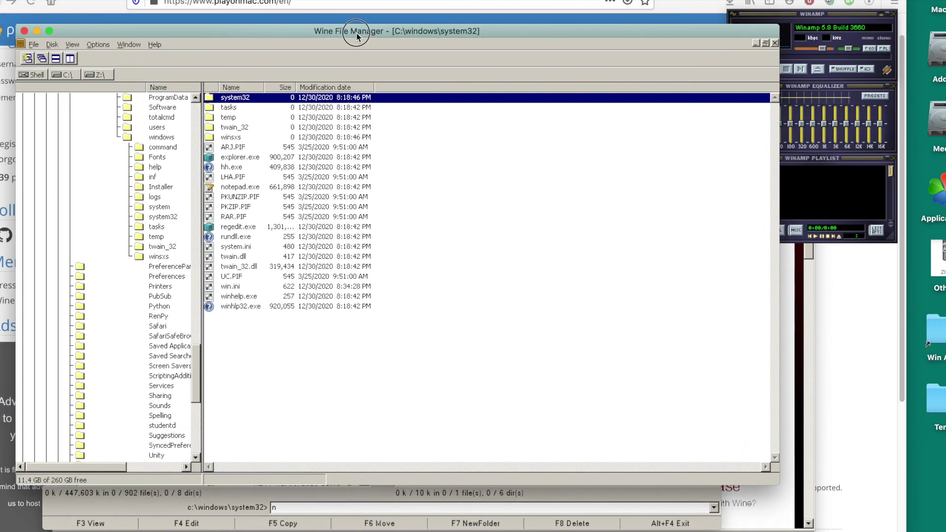
Close the Wine file manager and browse winecfg's Libraries, Graphics, Desktop Integration and Audio tabs
left_click(24, 30)
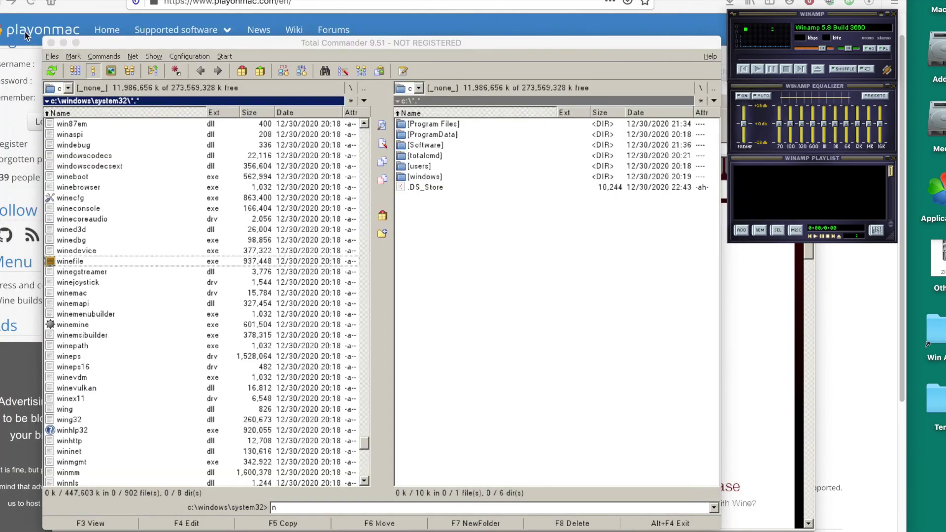
double_click(162, 198)
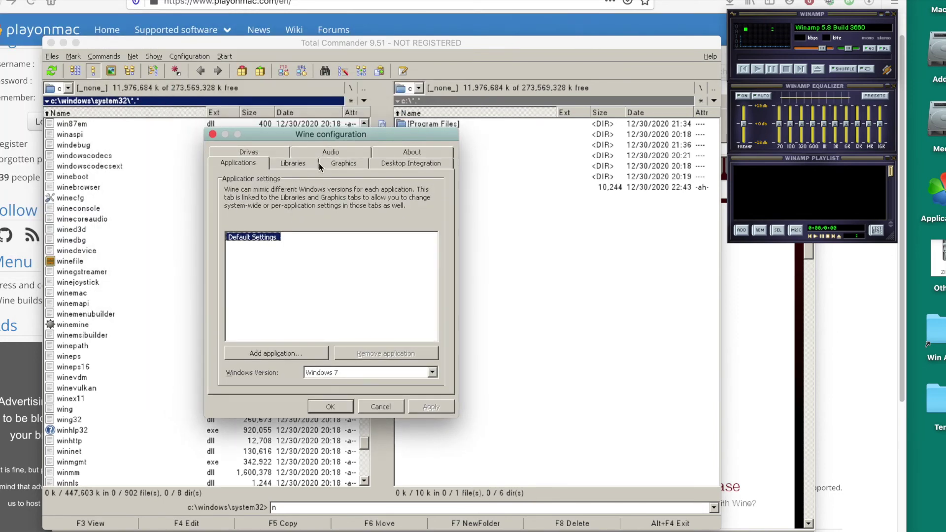
left_click(311, 164)
left_click(345, 163)
left_click(385, 167)
left_click(344, 164)
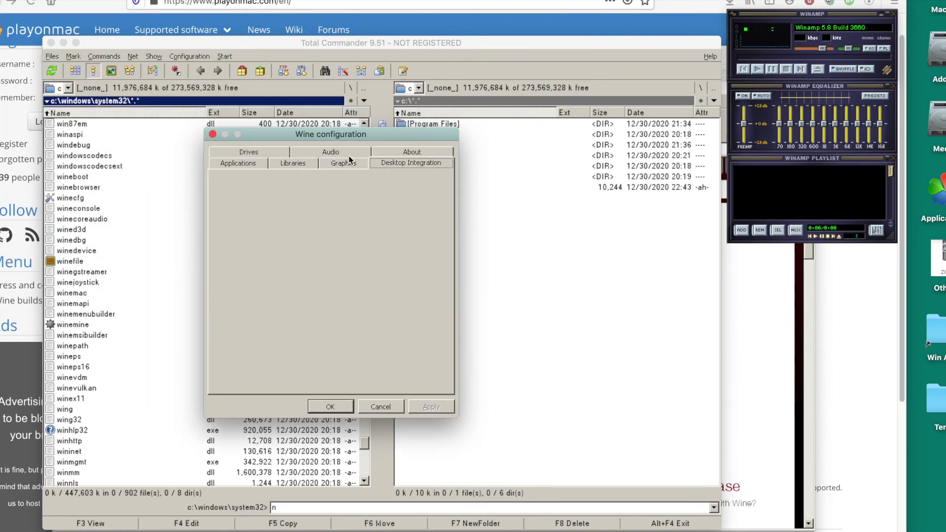
left_click(340, 154)
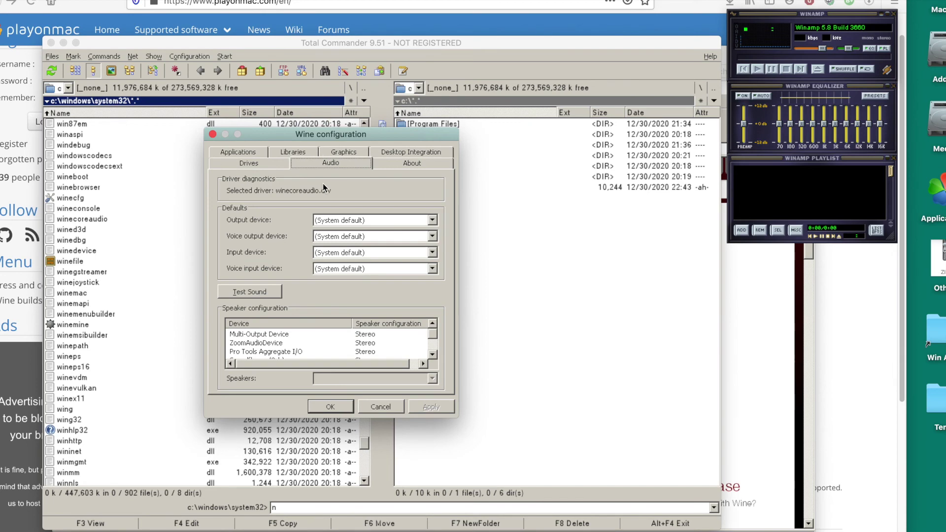
Cancel Wine configuration without changes and launch a blank Notepad
left_click_drag(433, 336, 434, 351)
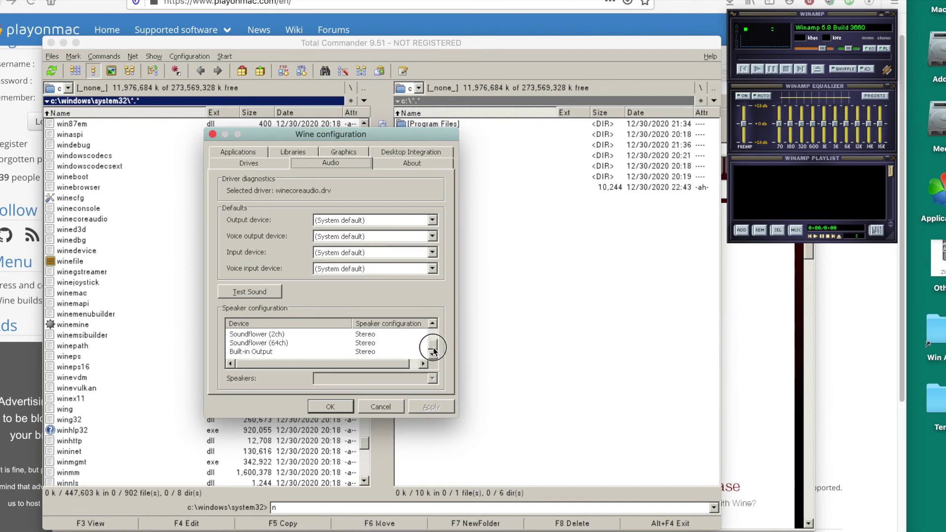
left_click(378, 406)
left_click(79, 154)
double_click(79, 154)
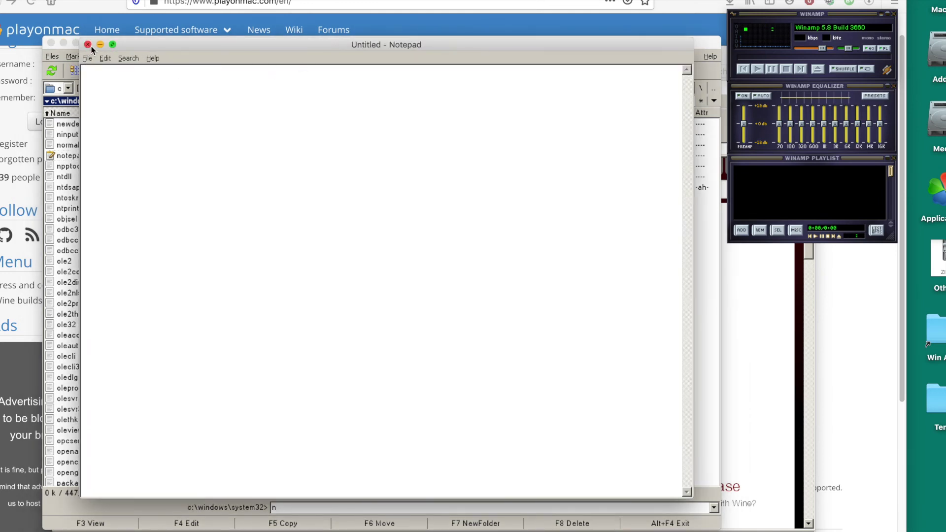
Close Notepad, run winver to view the Wine version, then return to the c:\ root
left_click(87, 45)
type("winver")
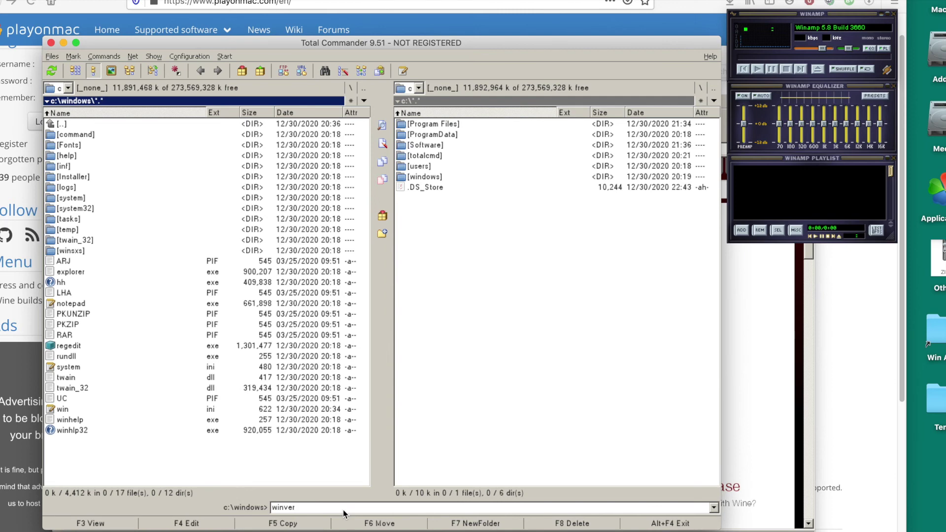
key("Return")
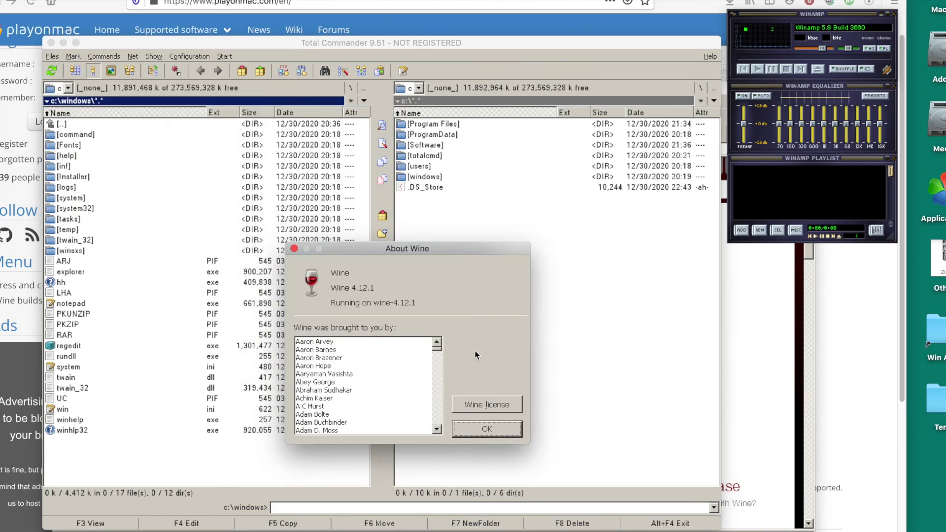
left_click(480, 429)
double_click(80, 127)
left_click(80, 127)
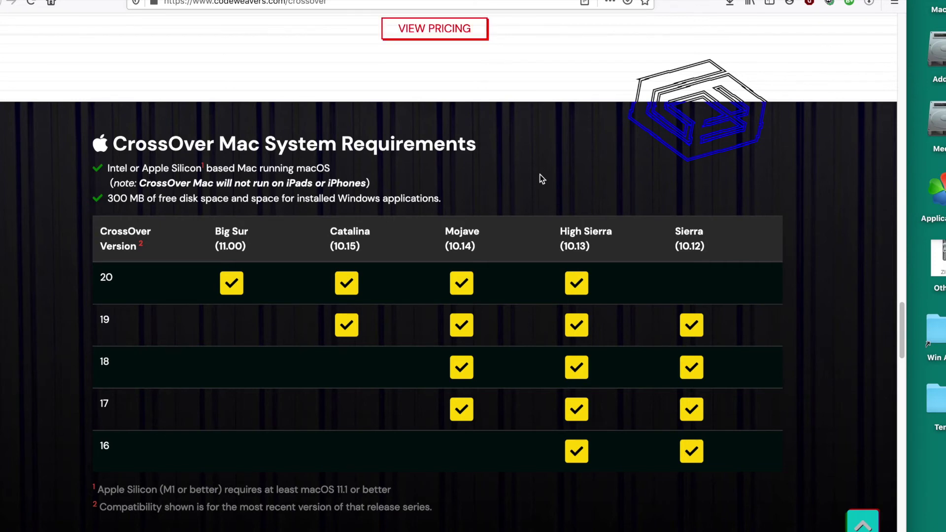
Scroll up the CodeWeavers CrossOver page, reviewing CrossOver Linux and Chrome OS pricing ($39.95–$59.95)
scroll(543, 196, "up", 2)
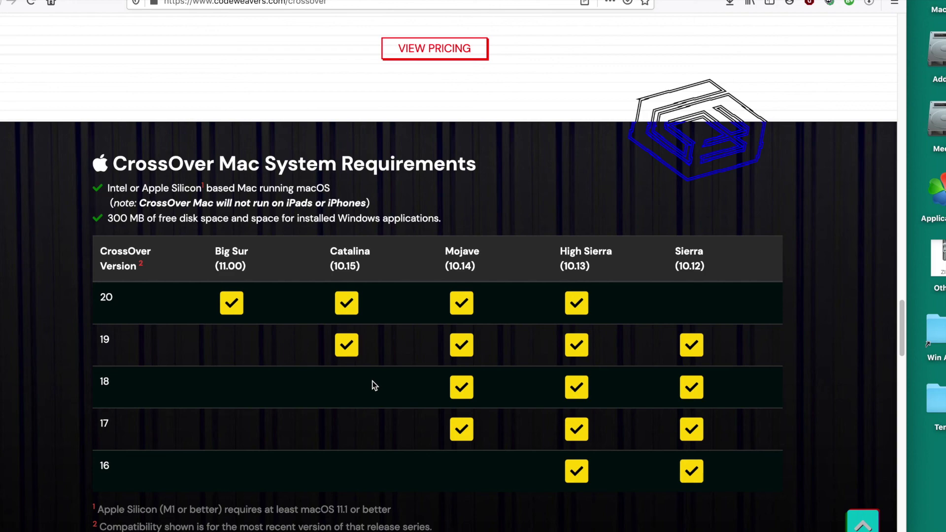
scroll(392, 384, "up", 15)
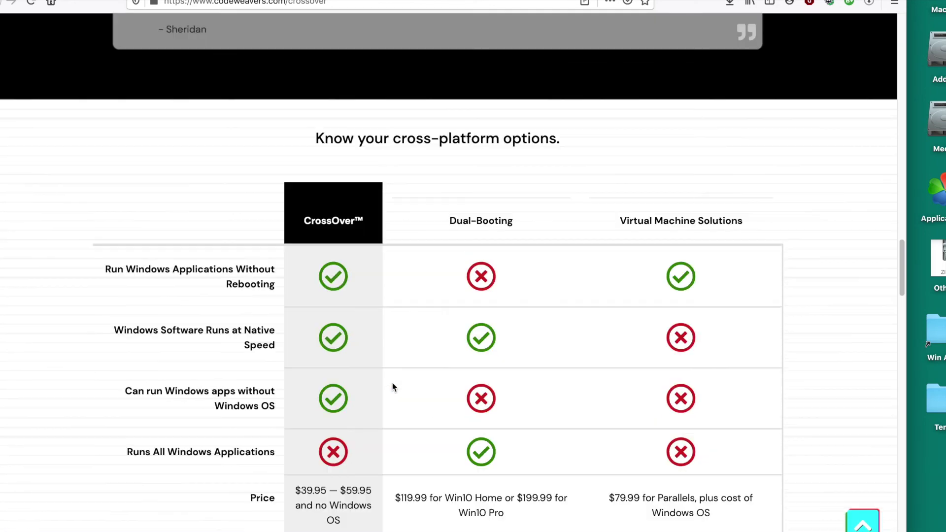
scroll(392, 383, "up", 10)
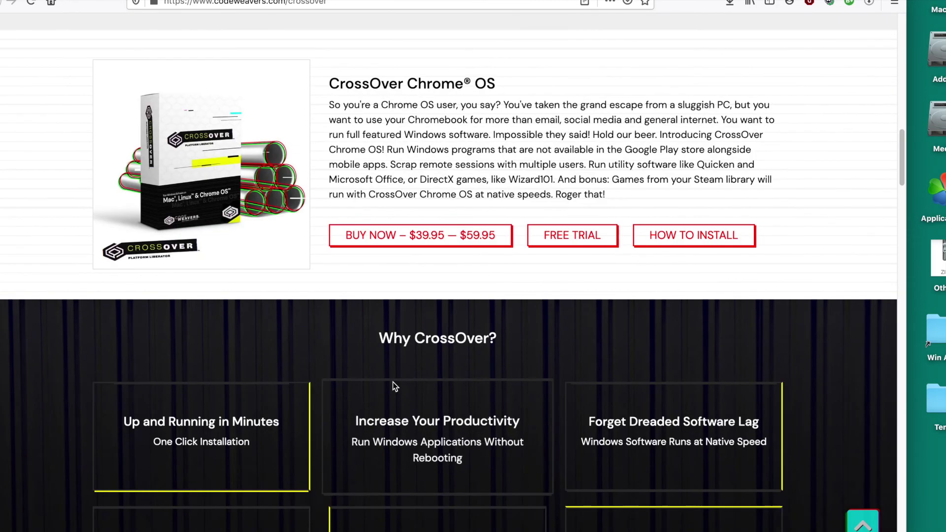
scroll(392, 383, "up", 2)
scroll(392, 383, "up", 6)
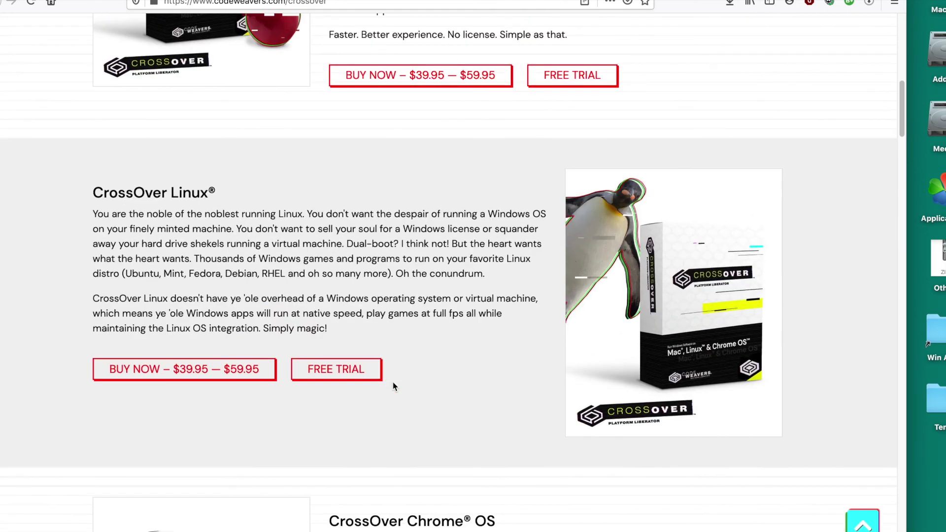